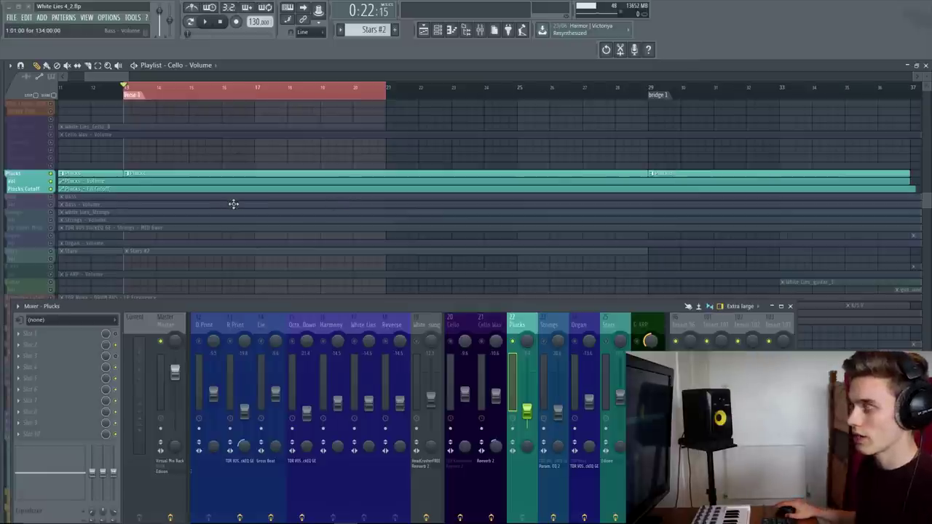
- Start song playback
scroll(193, 163, "up", 2)
scroll(220, 153, "down", 3)
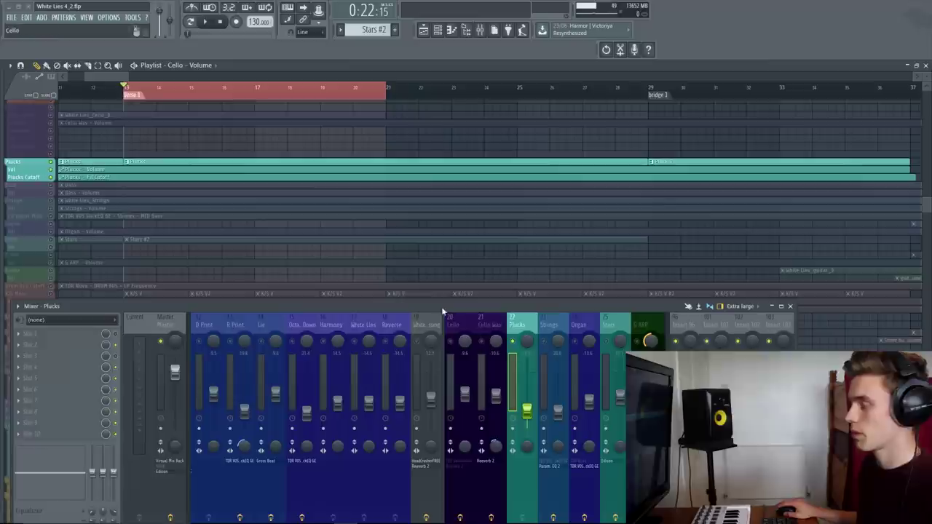
key("space")
key("space")
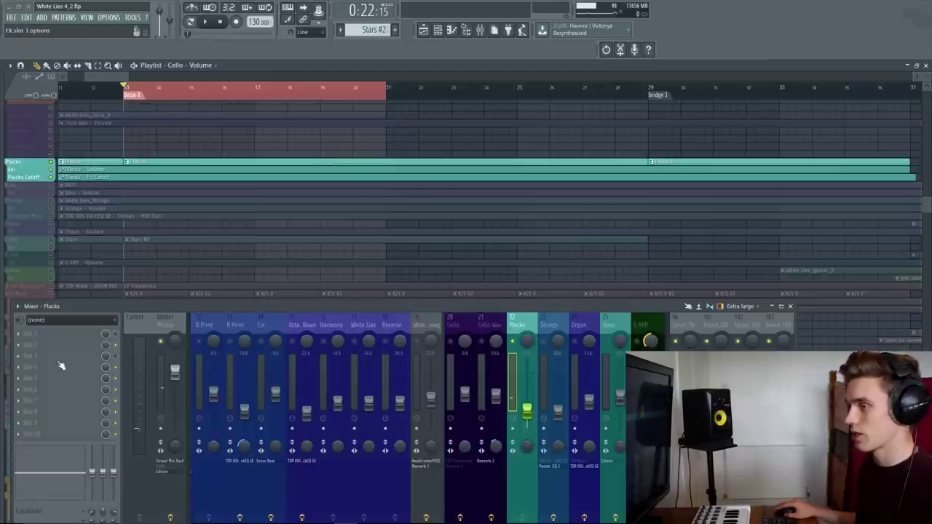
- Load Fruity Parametric EQ 2 into the Plucks track's first effect slot
left_click(19, 339)
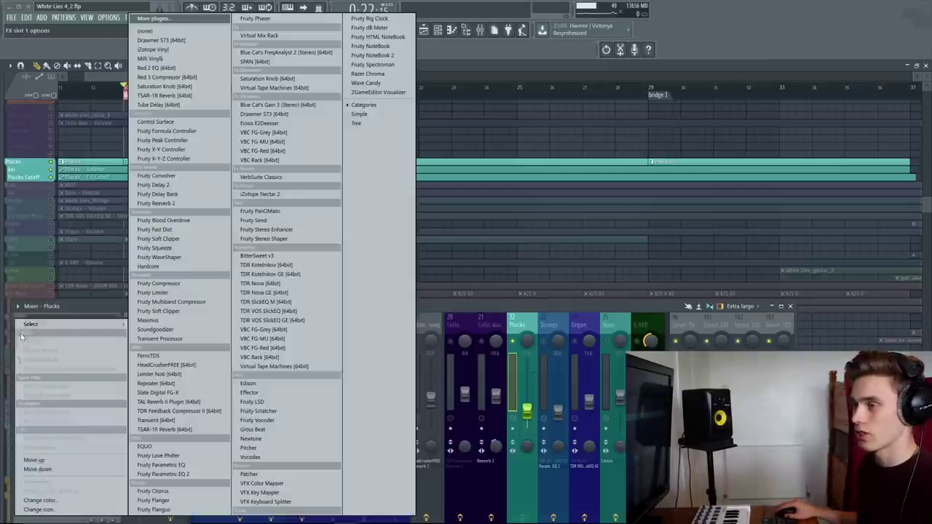
left_click(99, 329)
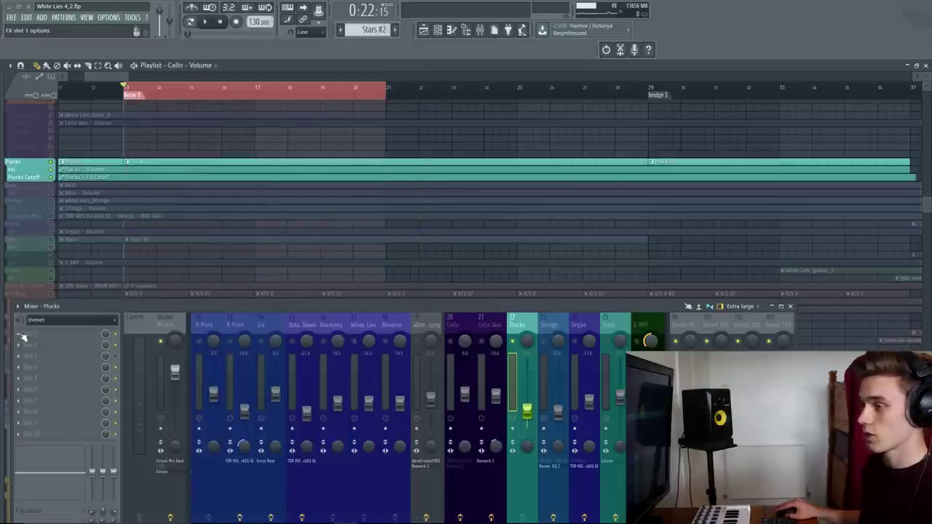
left_click(22, 337)
left_click(22, 337)
left_click(52, 336)
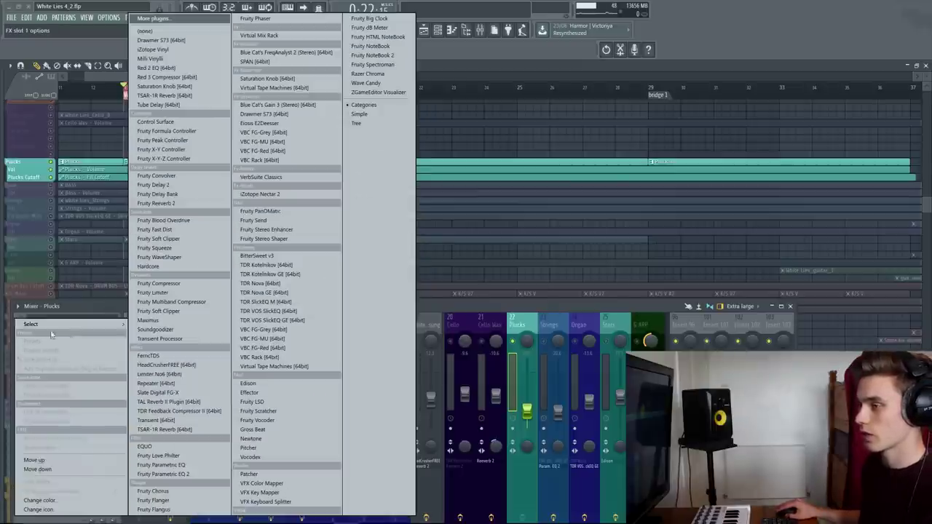
left_click(177, 477)
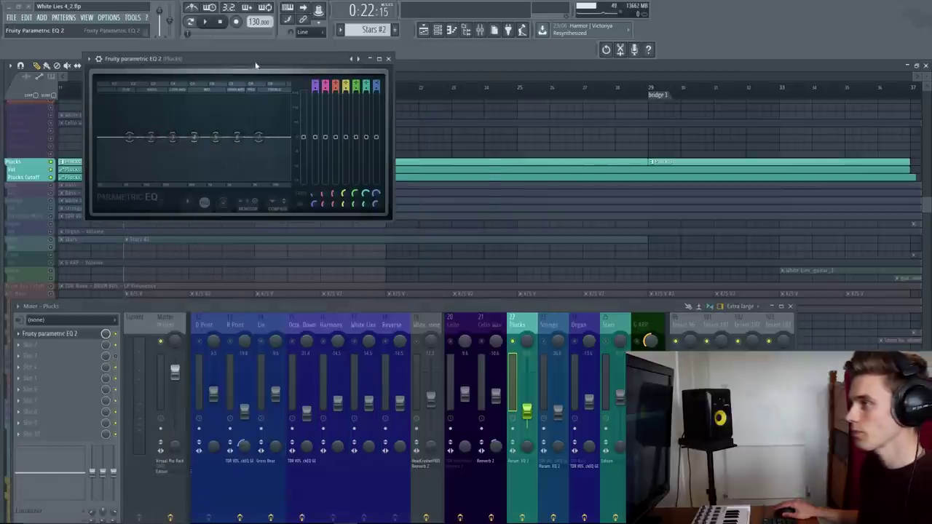
- Move and enlarge the EQ window, and nudge its main output level
left_click_drag(258, 66, 351, 66)
left_click_drag(487, 226, 859, 458)
left_click_drag(453, 62, 323, 63)
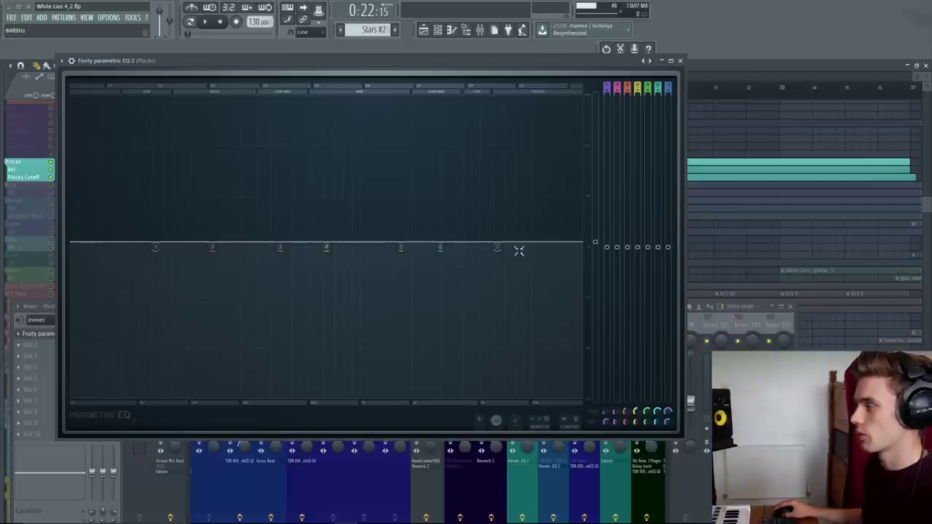
left_click_drag(597, 240, 598, 245)
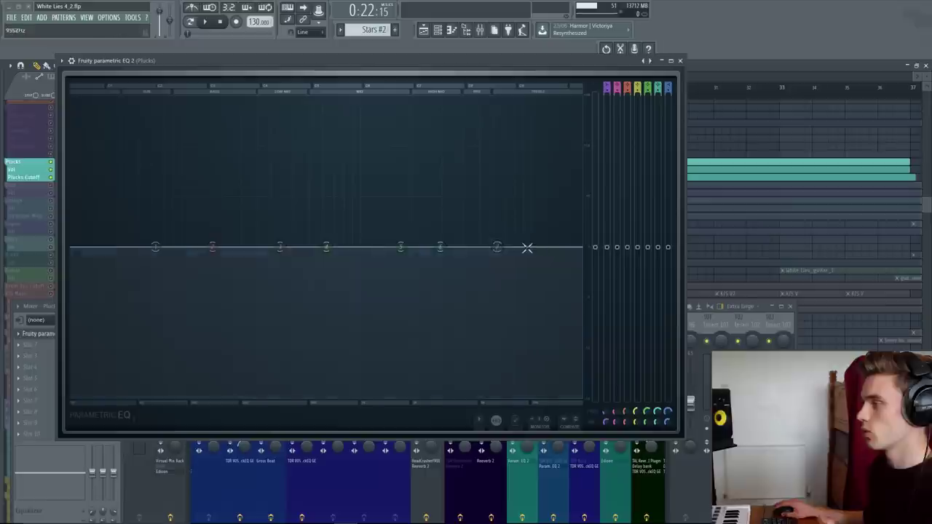
- Try a band 1 shelf boost and band 4 peak, reset both, then narrow-cut band 2
left_click_drag(155, 247, 171, 263)
left_click_drag(329, 251, 325, 219)
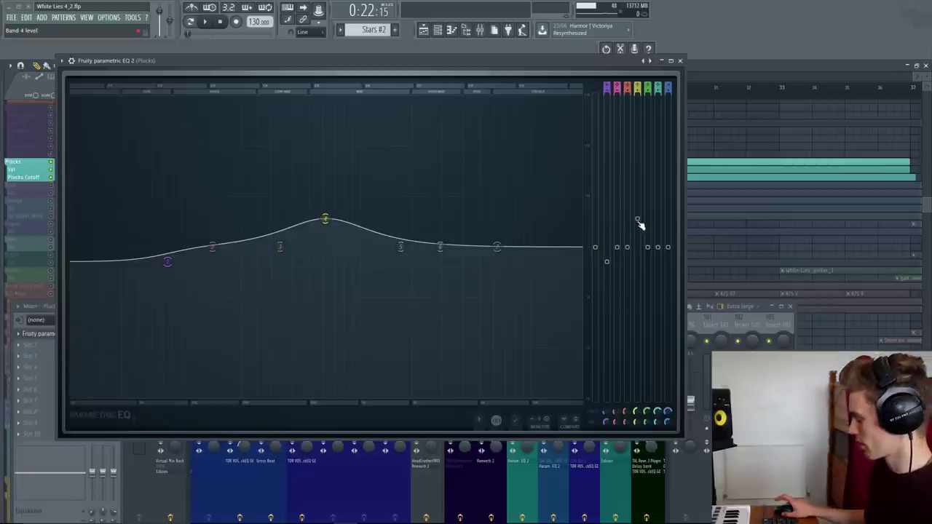
left_click(638, 220)
left_click(610, 264)
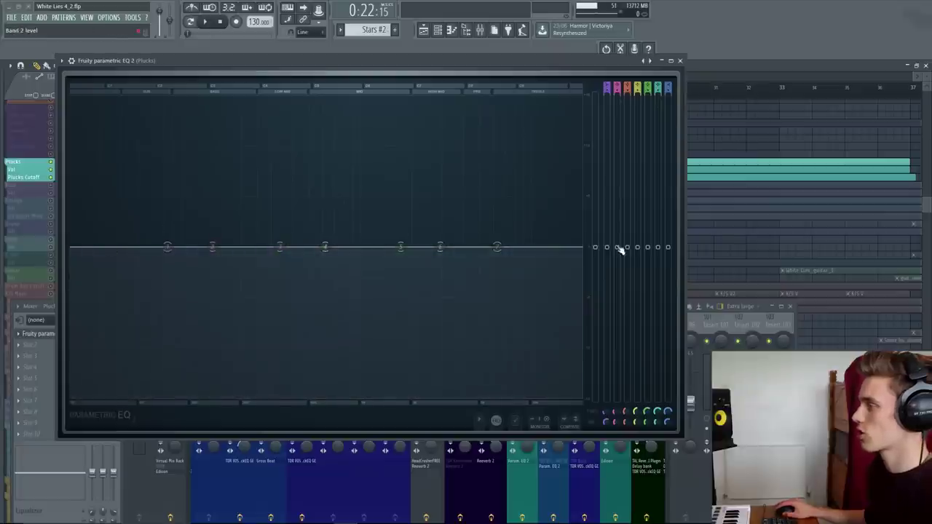
left_click_drag(614, 249, 616, 301)
mouse_move(613, 412)
left_mouse_down()
mouse_move(614, 437)
mouse_move(623, 402)
mouse_move(617, 419)
left_mouse_up()
- Reset band 2's gain so the EQ curve is flat
left_click(619, 306, "alt")
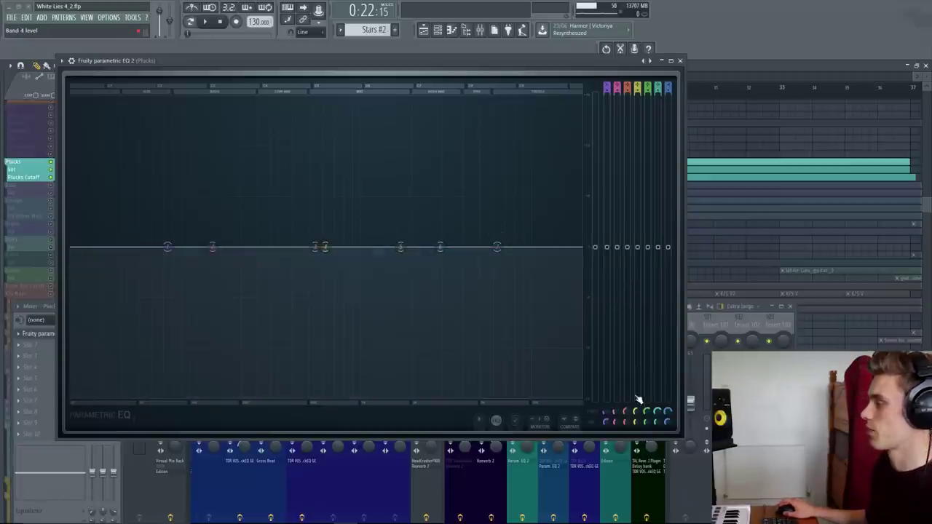
left_click(475, 451)
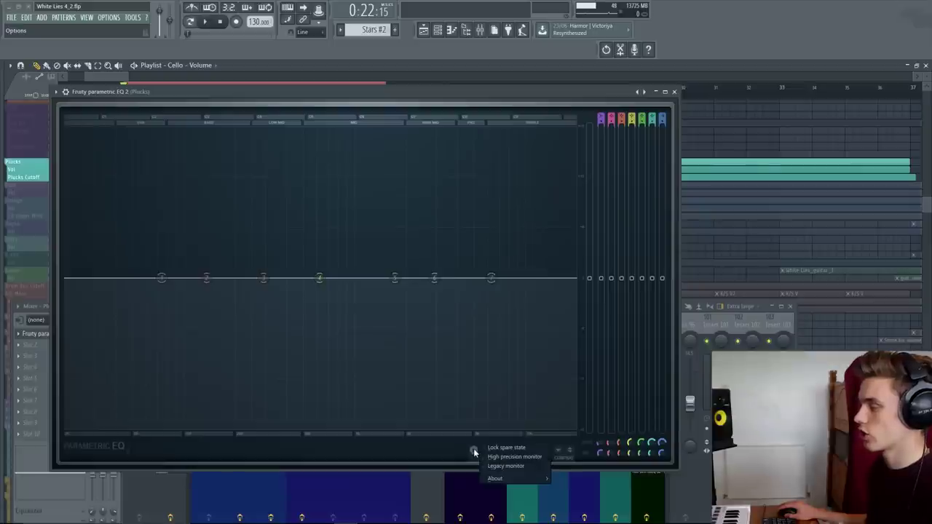
left_click(475, 451)
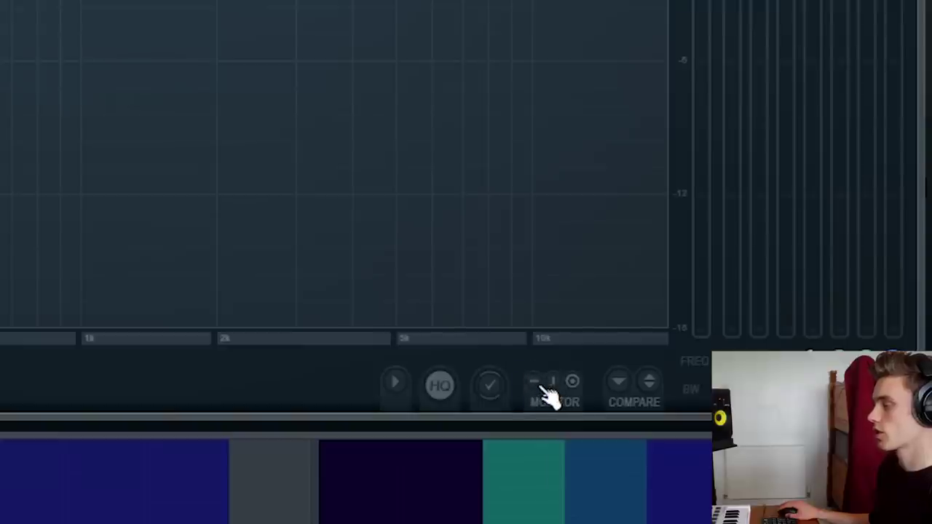
- Switch the spectrum monitor to output and pull band 1 into a steep high-pass cut
left_click(547, 386)
left_click(557, 389)
left_click(573, 384)
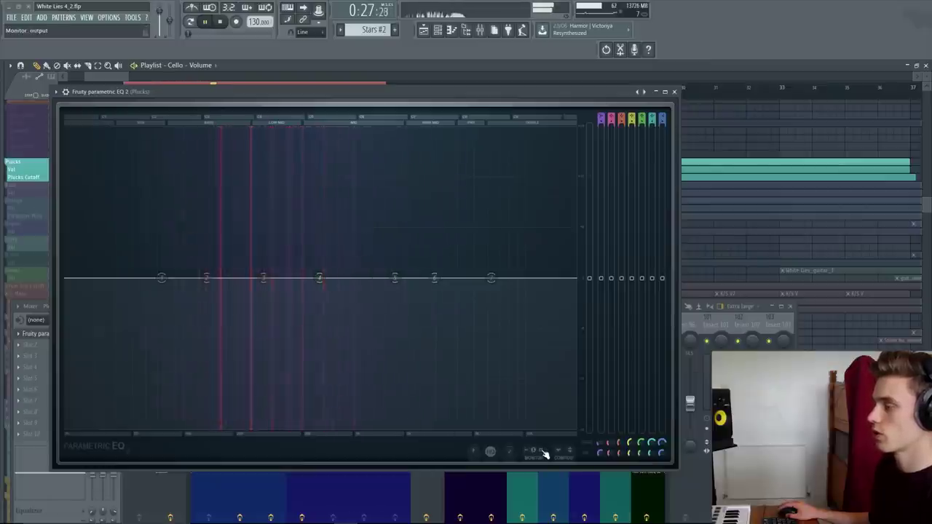
left_click(544, 454)
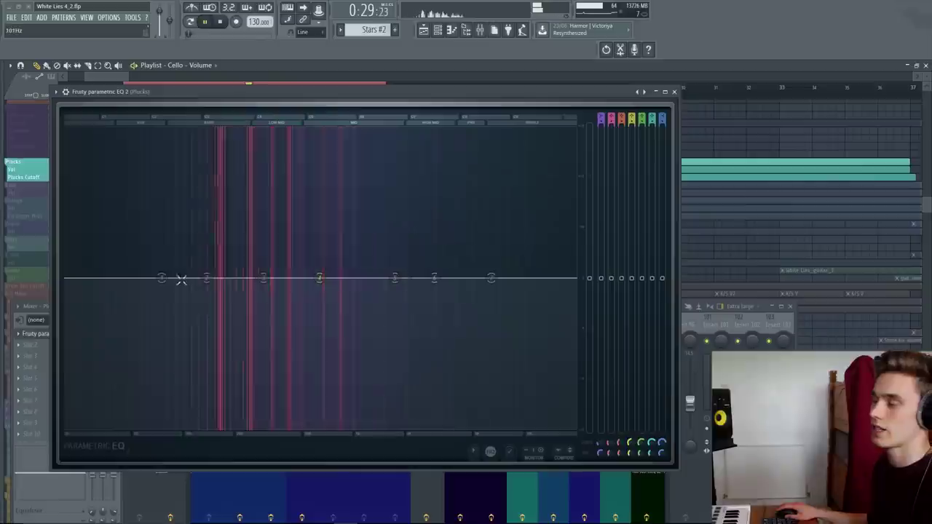
left_click_drag(168, 279, 329, 428)
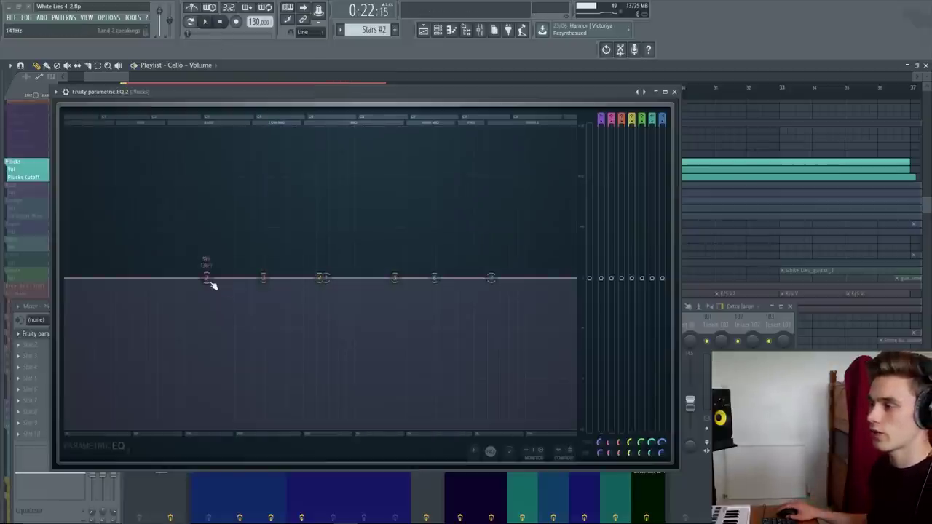
- Store a deep band 2 cut and a tall band 4 boost as A/B states and compare them
left_click_drag(209, 281, 281, 412)
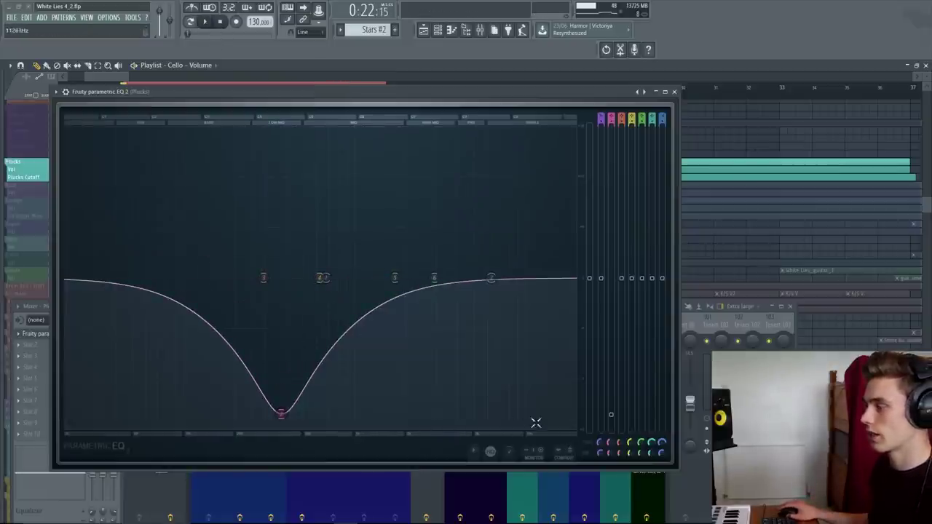
left_click(571, 453)
left_click_drag(321, 277, 312, 172)
left_click(571, 454)
left_click(571, 453)
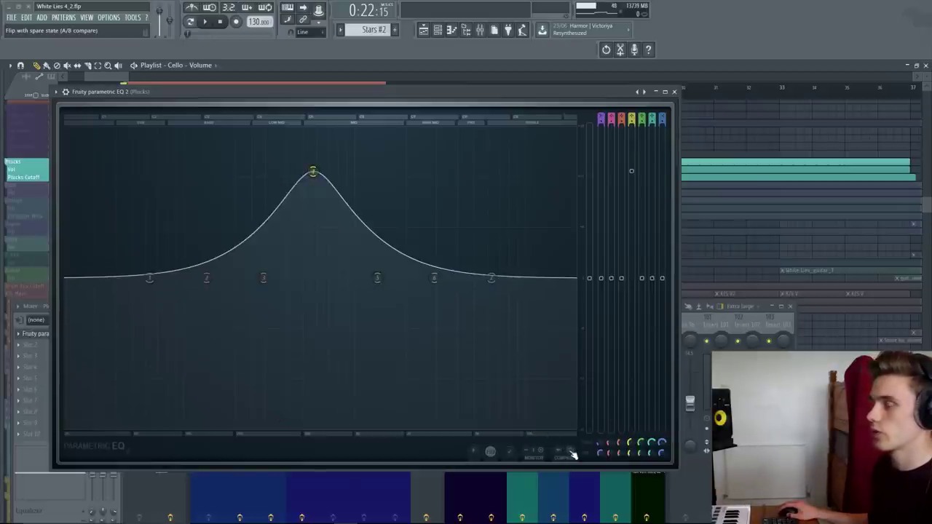
left_click(571, 453)
left_click(571, 454)
left_click(571, 453)
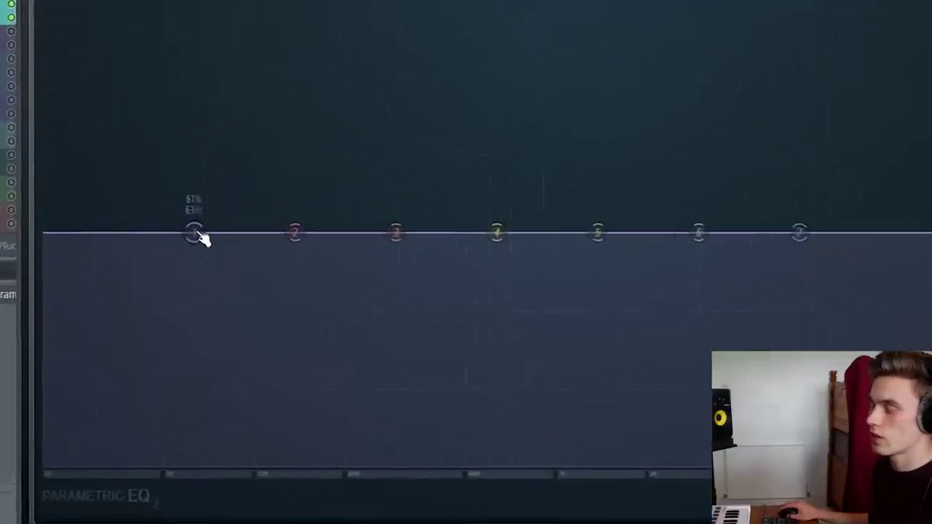
- Set band 1's order to Steep 6
right_click(213, 209)
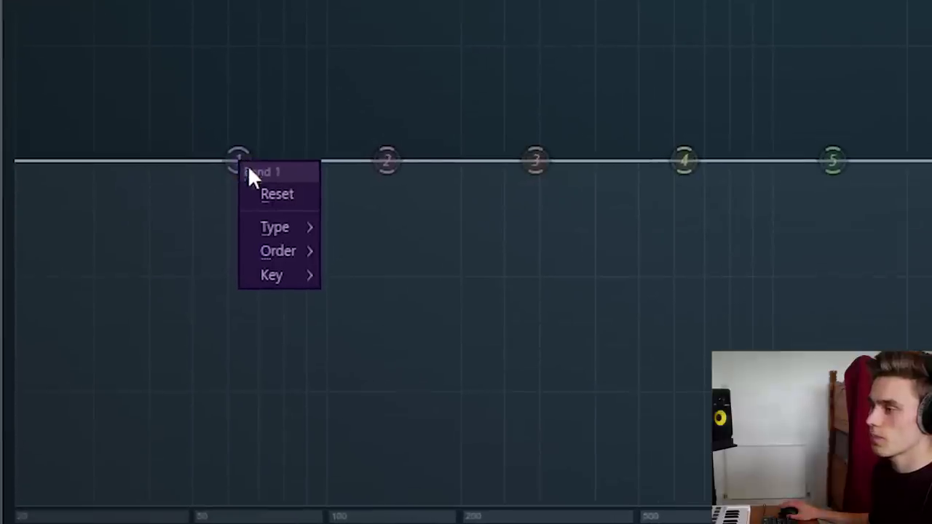
mouse_move(262, 266)
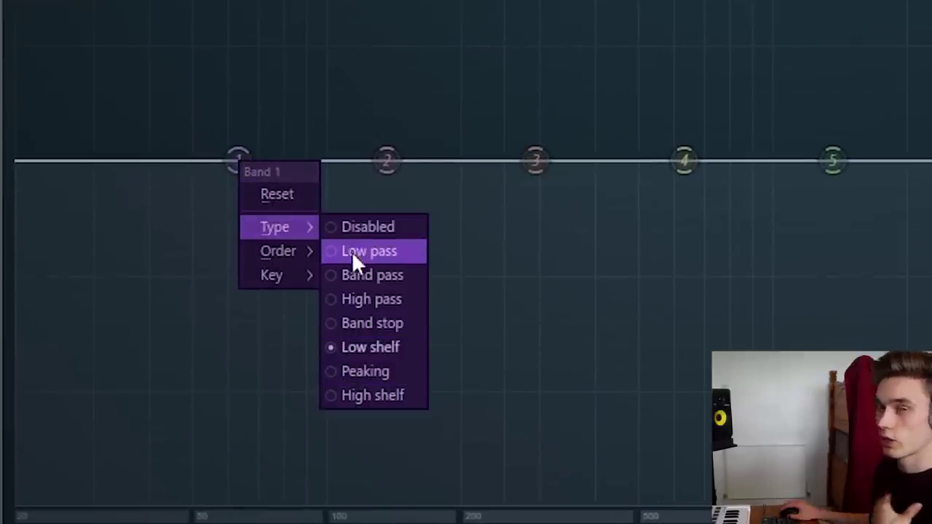
mouse_move(283, 248)
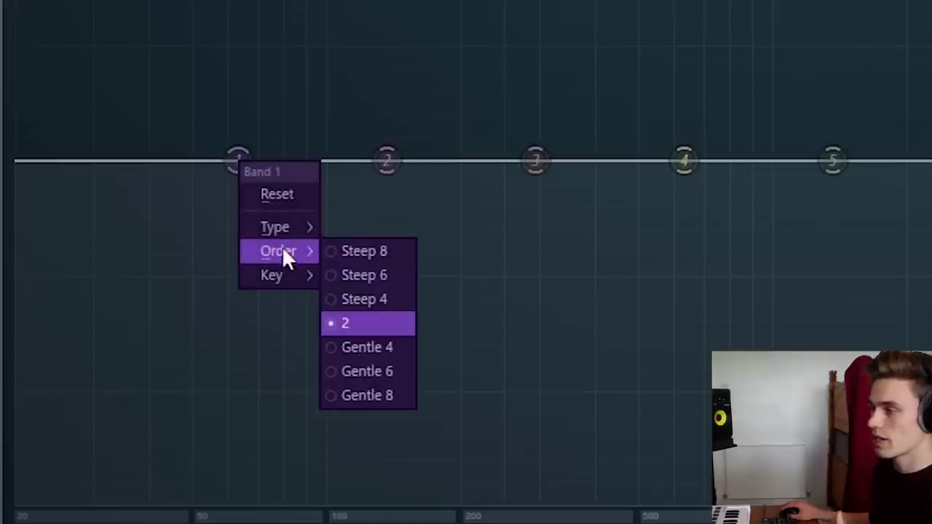
left_click(361, 276)
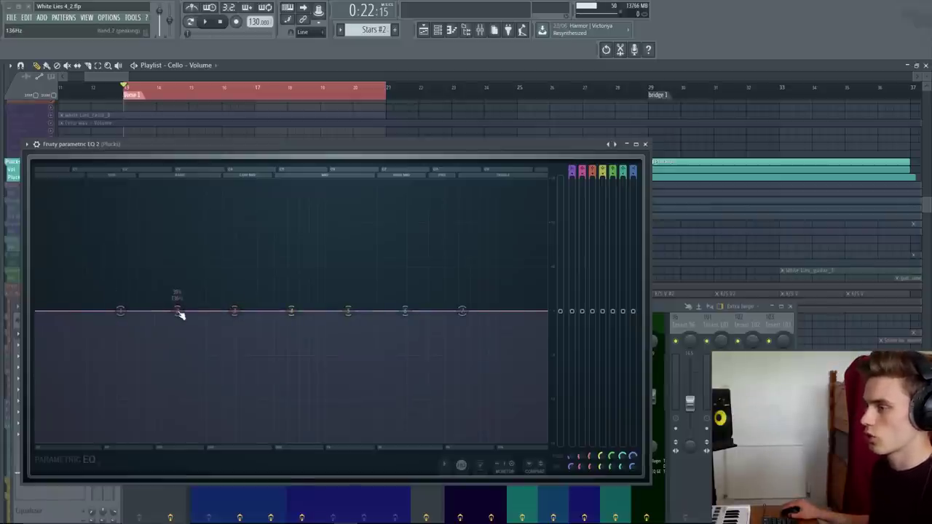
- Start playback and make band 1 a low-pass filter with its cutoff in the upper mids
right_click(181, 314)
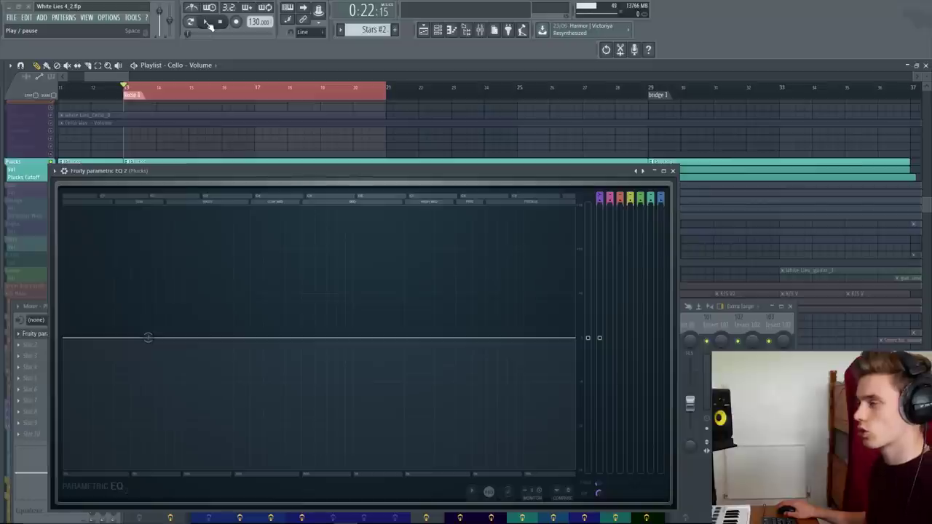
left_click(208, 22)
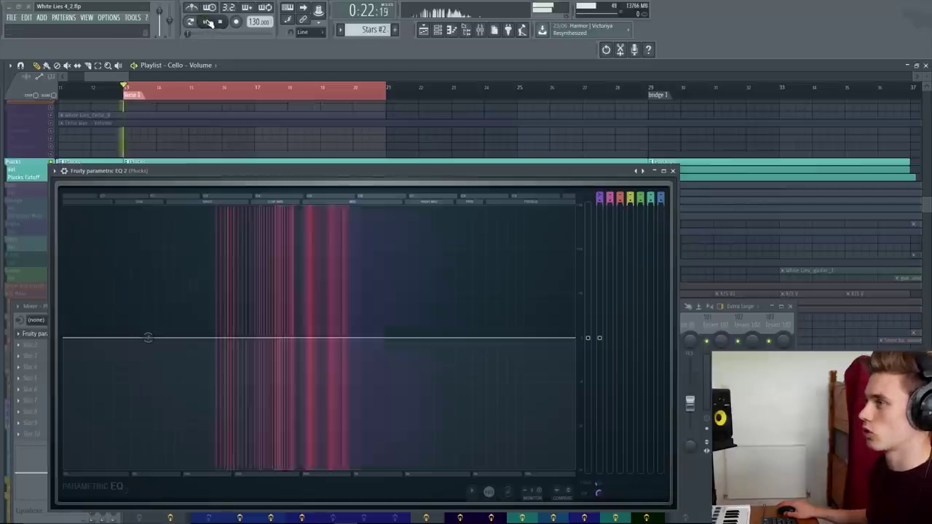
left_click_drag(226, 171, 229, 128)
right_click(150, 294)
mouse_move(174, 320)
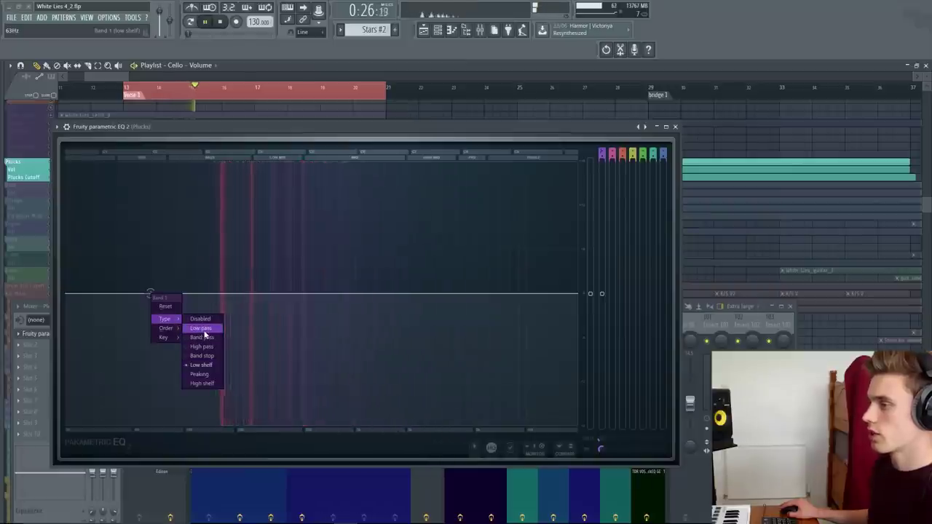
left_click(205, 331)
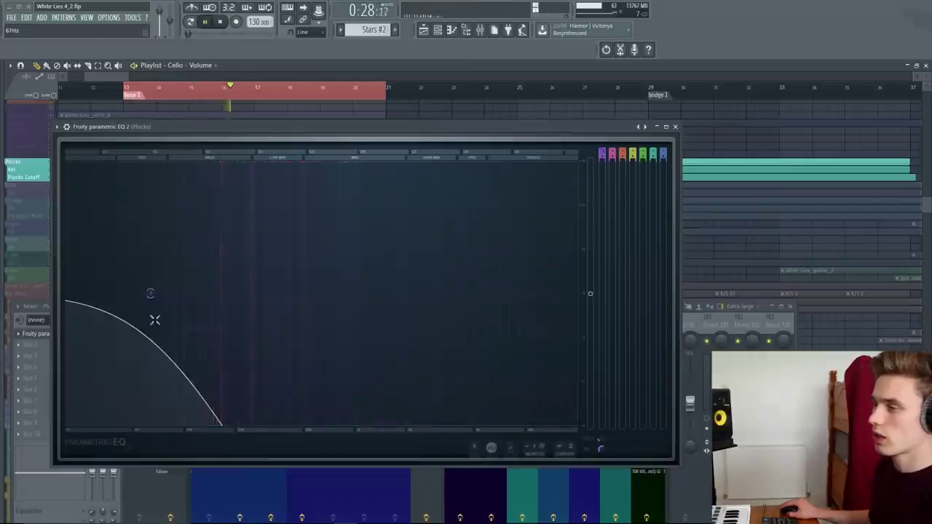
left_click_drag(151, 294, 429, 293)
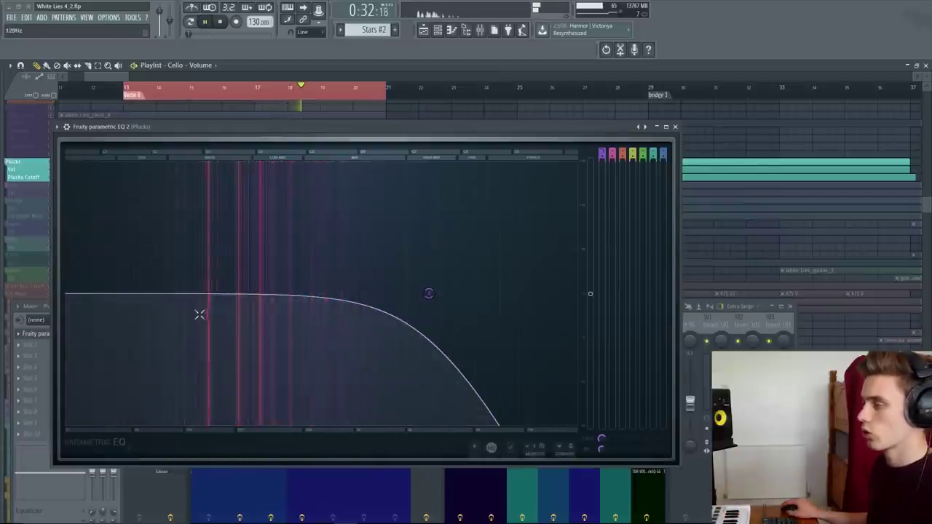
left_click_drag(429, 305, 284, 293)
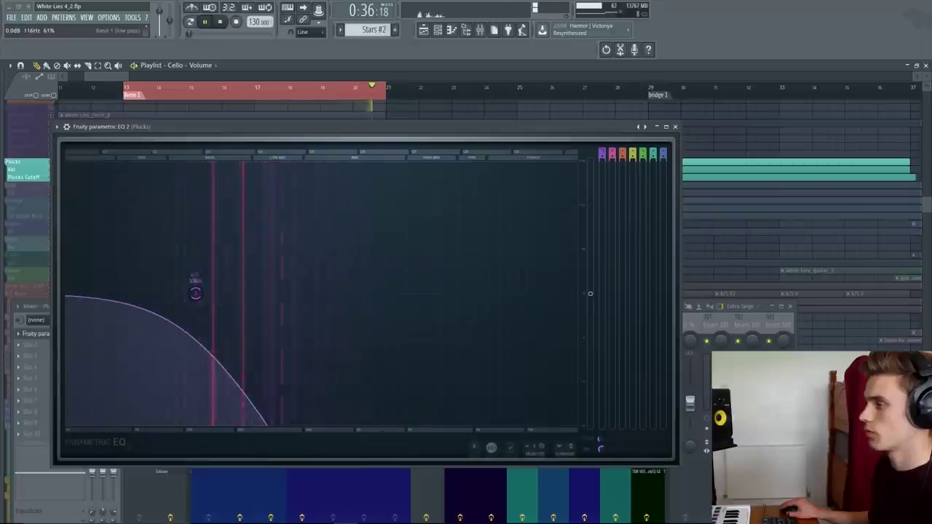
left_click_drag(195, 292, 431, 293)
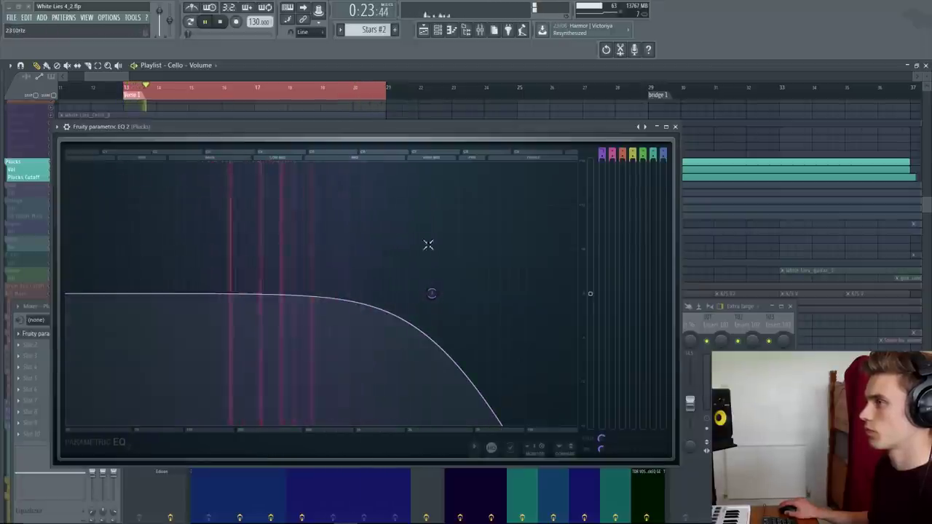
- Try Gentle 4 and then a steeper slope on the low-pass
right_click(433, 294)
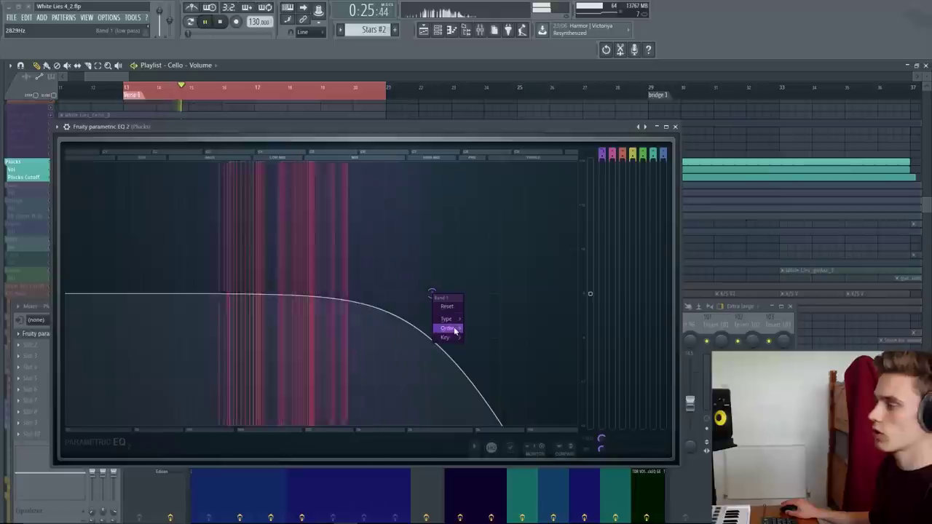
mouse_move(455, 332)
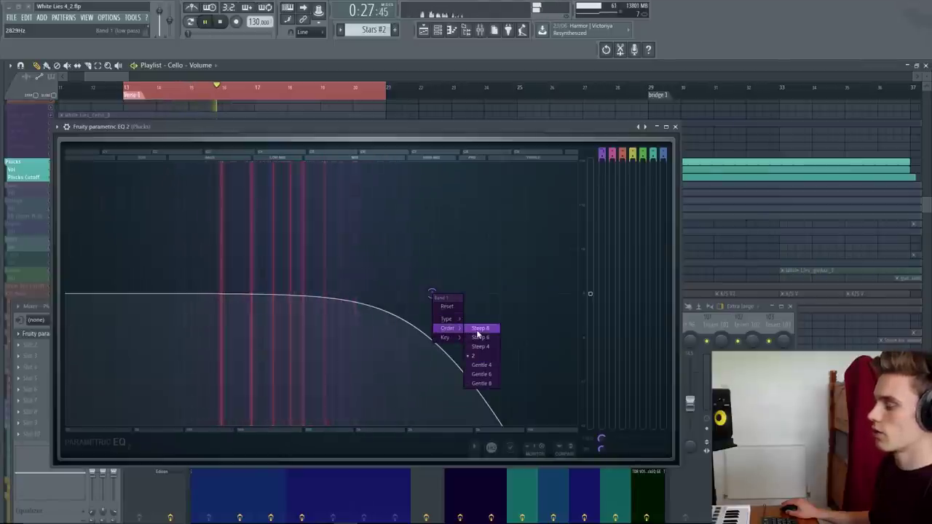
left_click(482, 365)
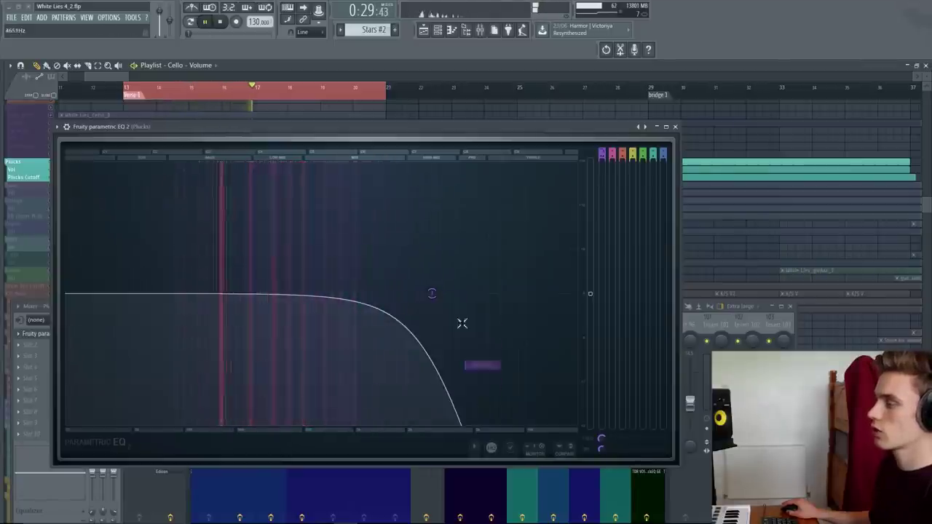
right_click(426, 294)
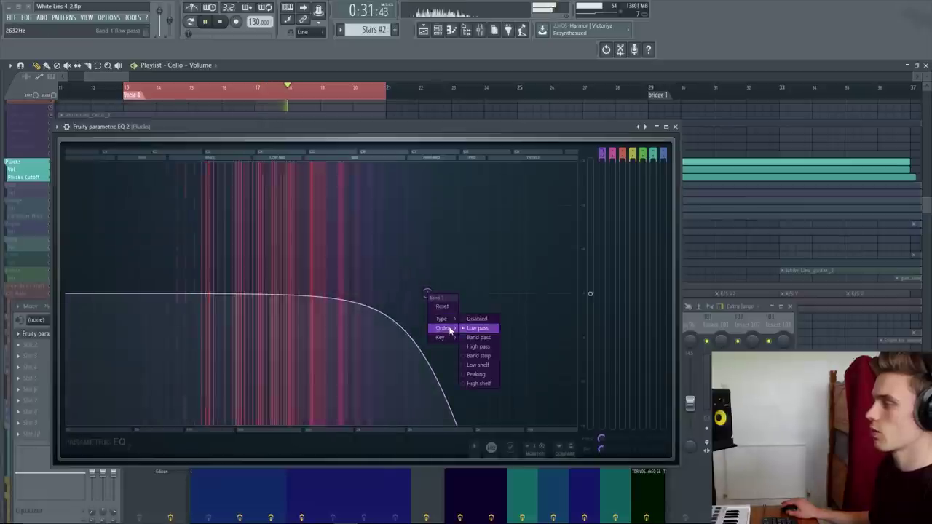
left_click(477, 328)
right_click(426, 295)
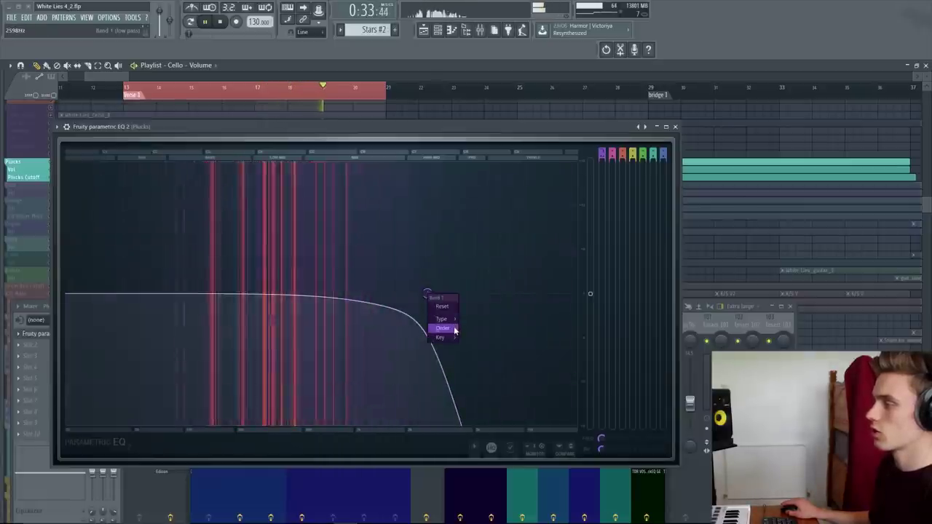
left_click(481, 343)
- Set the low-pass to order 2 with its cutoff around 2325 Hz
left_click_drag(426, 294, 266, 293)
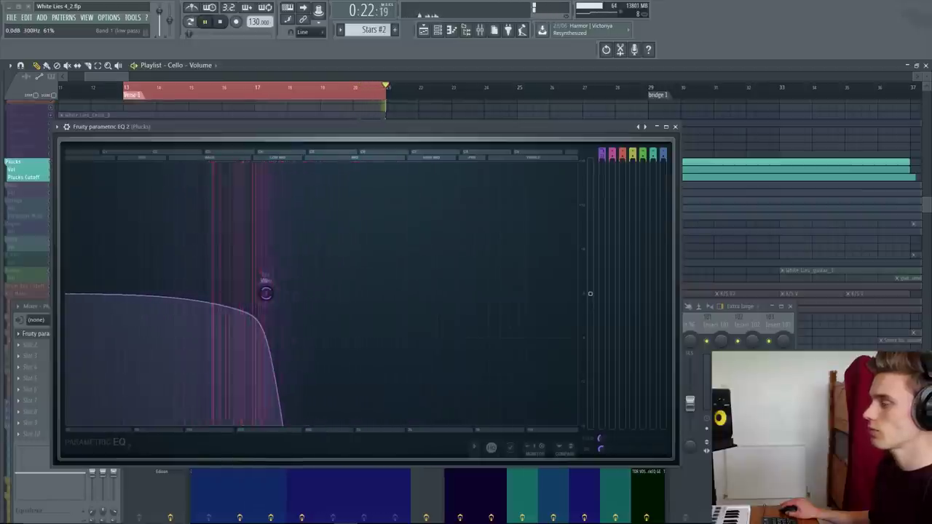
right_click(266, 294)
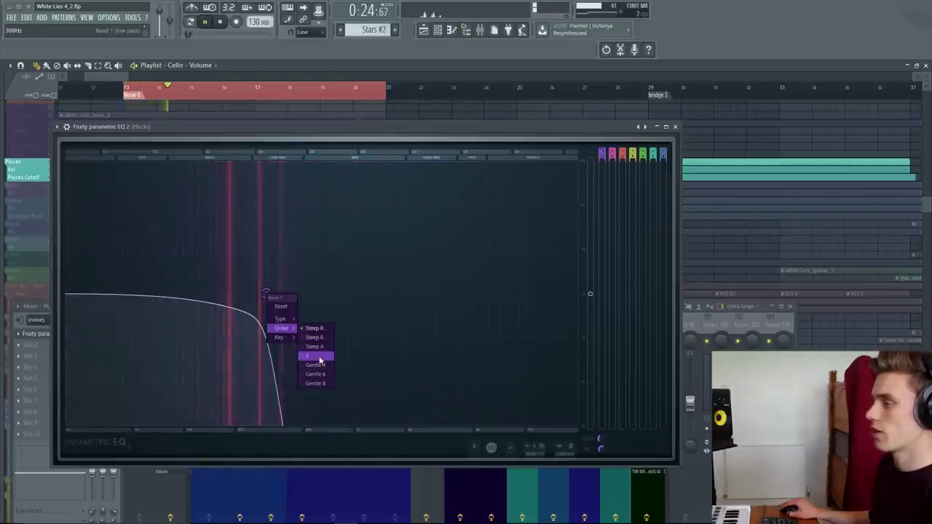
left_click(317, 356)
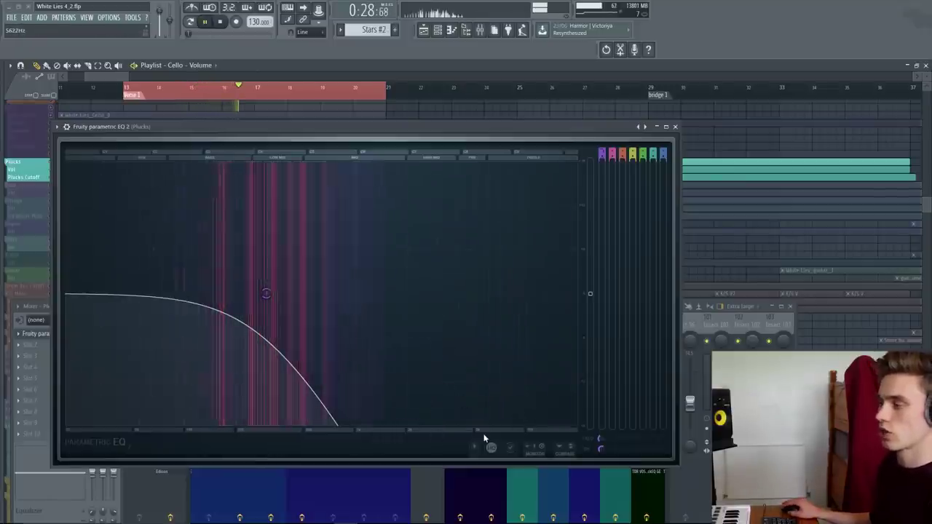
left_click_drag(266, 293, 415, 293)
- Make band 1 a band-pass near 698 Hz and audition different bandwidths
right_click(417, 294)
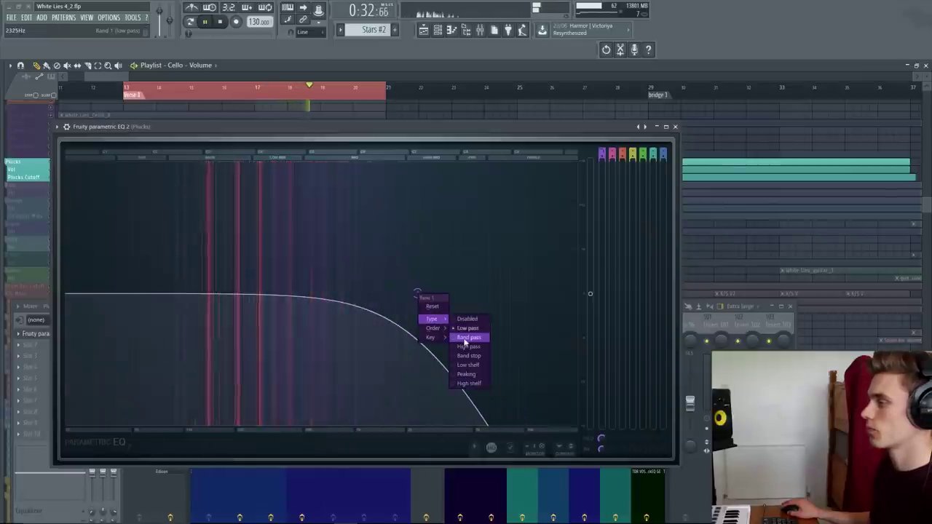
left_click(455, 326)
left_click_drag(417, 294, 321, 293)
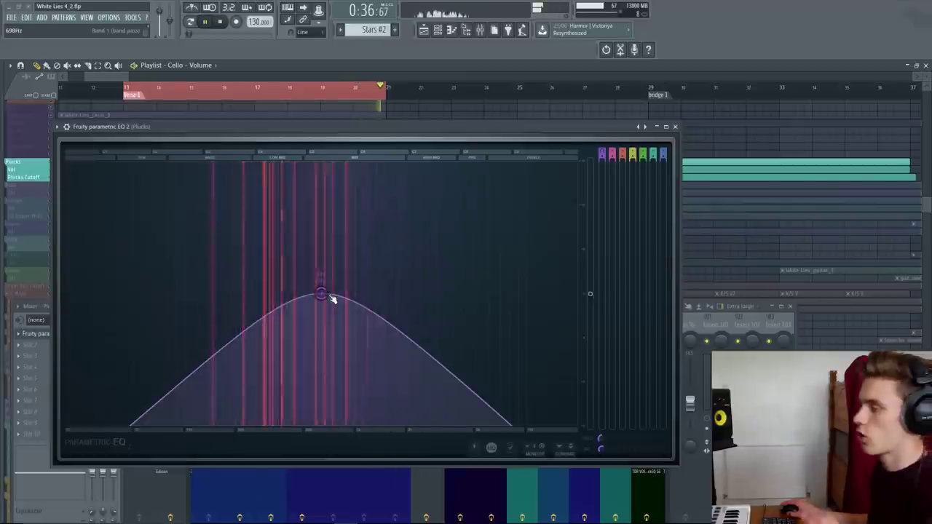
scroll(329, 298, "up", 8)
scroll(327, 298, "down", 10)
scroll(326, 299, "up", 10)
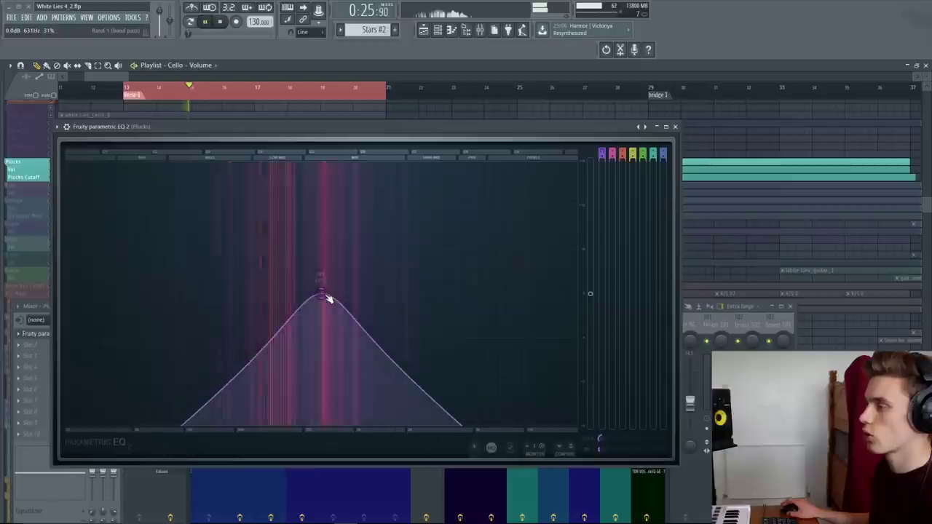
scroll(326, 298, "down", 14)
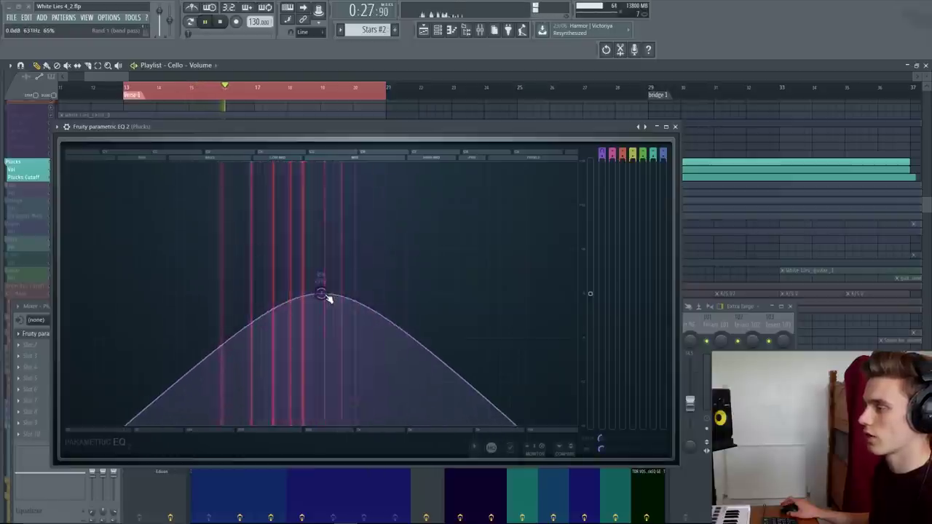
- Change band 1 to a Steep 8 high-pass with cutoff around 638 Hz
right_click(329, 295)
mouse_move(344, 319)
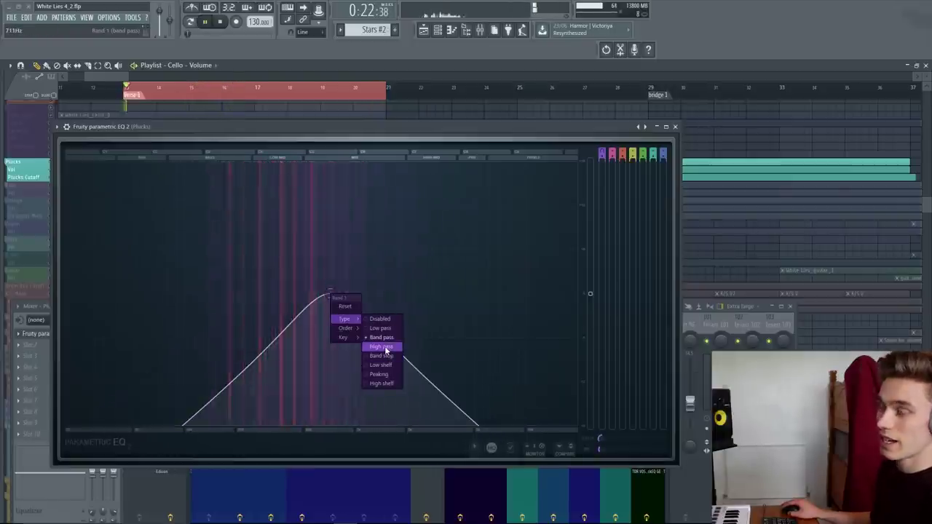
left_click(386, 348)
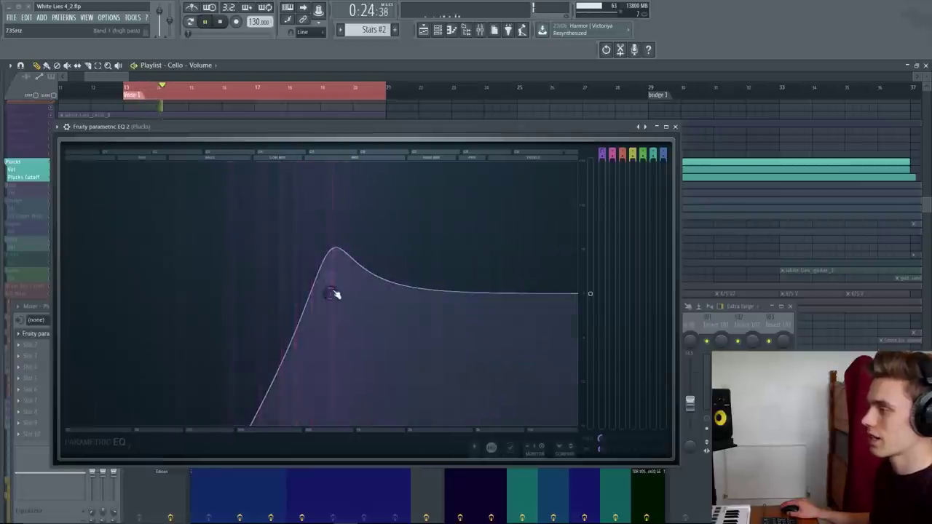
scroll(267, 296, "down", 10)
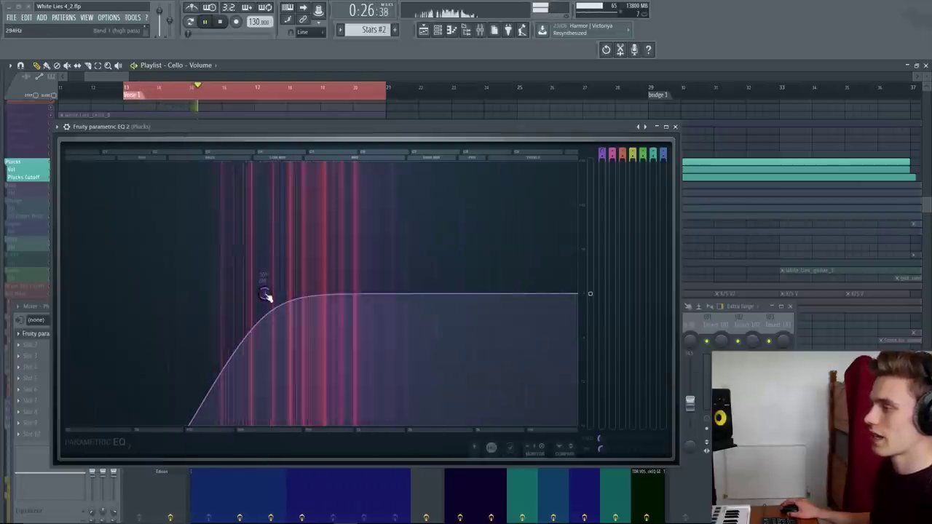
left_click_drag(263, 293, 319, 293)
right_click(319, 292)
mouse_move(338, 329)
left_click(367, 329)
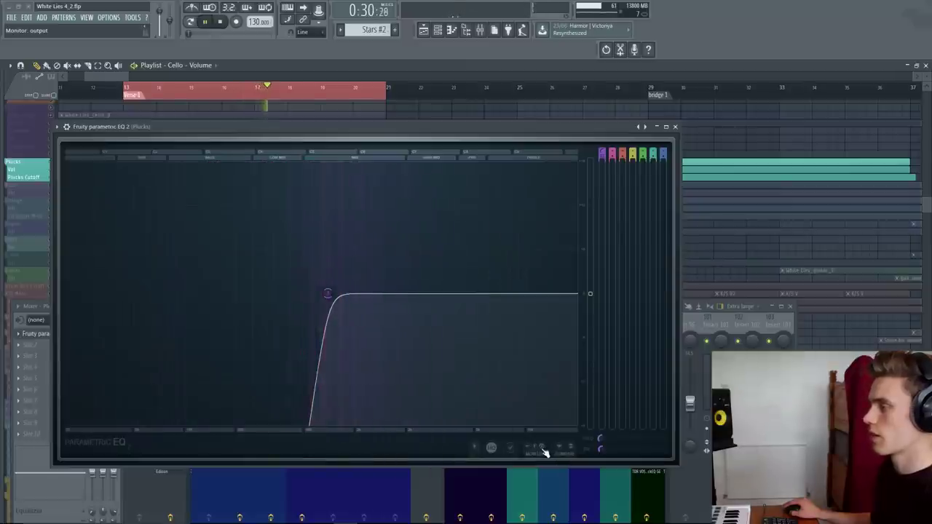
- Turn band 1 into a band-stop notch around 559 Hz
right_click(328, 294)
mouse_move(342, 318)
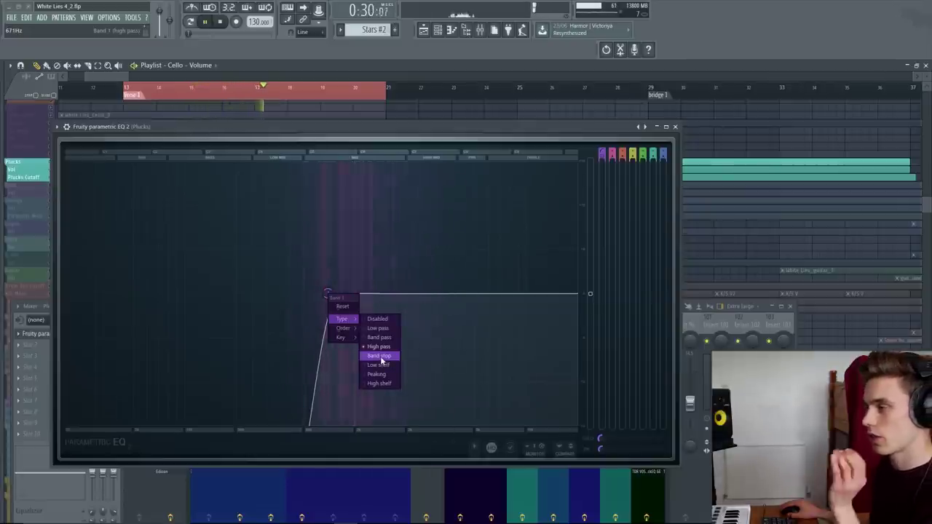
left_click(380, 360)
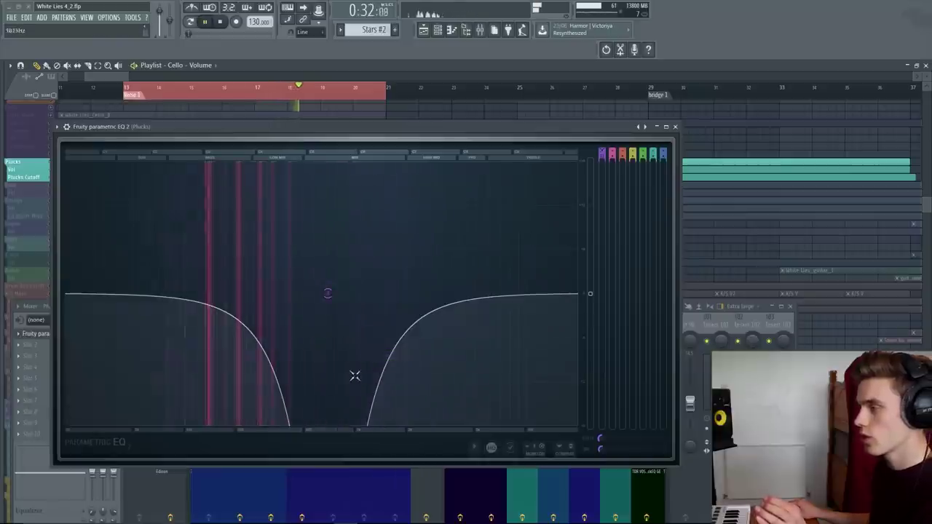
mouse_move(327, 298)
left_mouse_down()
mouse_move(241, 294)
mouse_move(341, 293)
mouse_move(317, 292)
mouse_move(327, 300)
left_mouse_up()
scroll(317, 296, "down", 3)
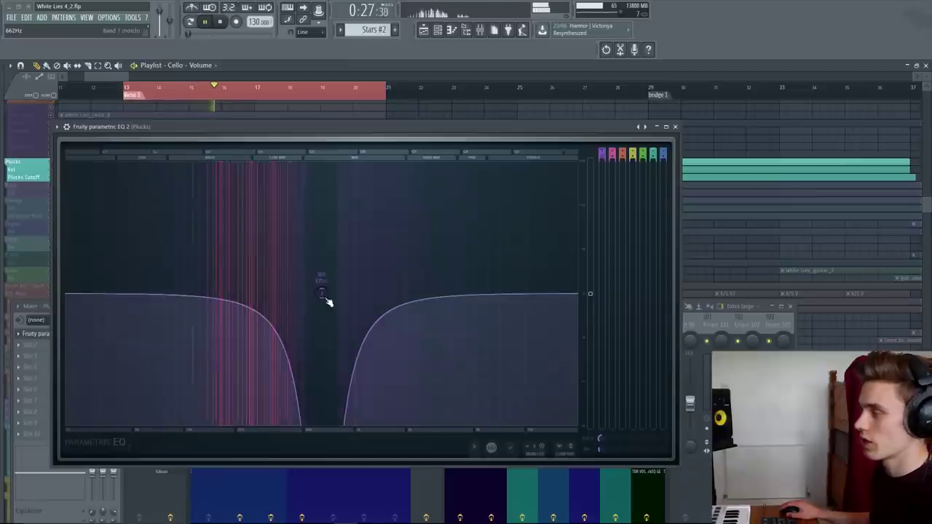
- Change band 1 to a low shelf at -7.3 dB, 212 Hz
right_click(324, 295)
left_click(374, 365)
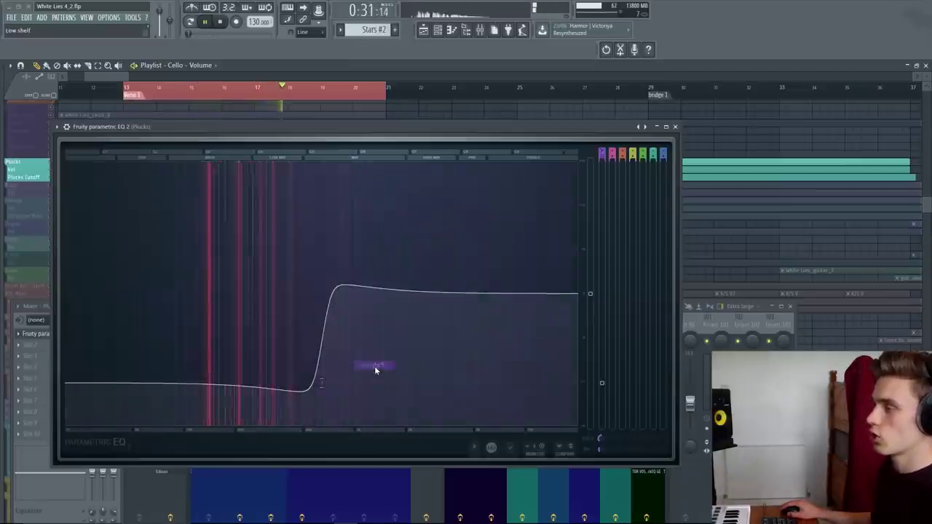
left_click_drag(321, 400, 326, 296)
- Stop playback and make band 1 a peaking band with a shallow dip near 510 Hz
right_click(285, 323)
mouse_move(301, 349)
left_click(342, 404)
key("space")
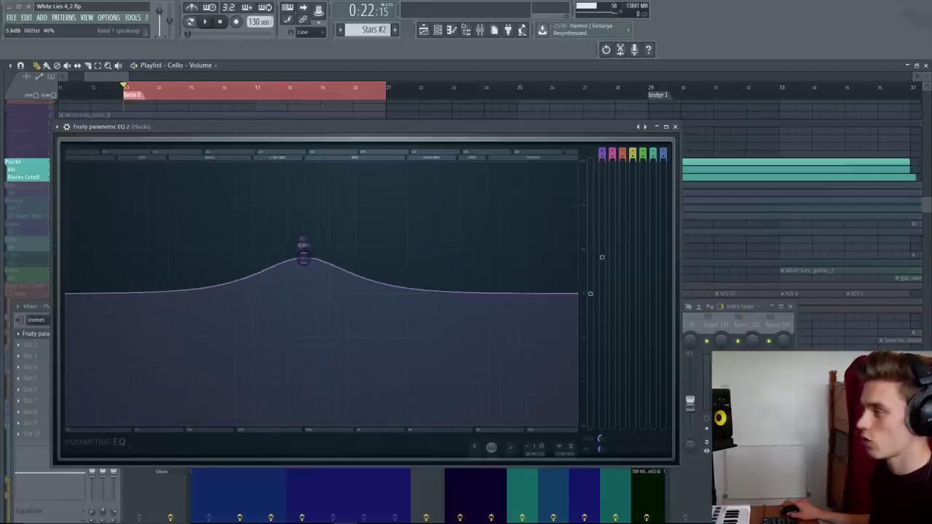
left_click_drag(187, 288, 372, 280)
mouse_move(324, 306)
left_mouse_down()
mouse_move(285, 301)
mouse_move(305, 304)
left_mouse_up()
- Make band 1 a high shelf boosting about 6 dB above roughly 1.2 kHz
right_click(306, 304)
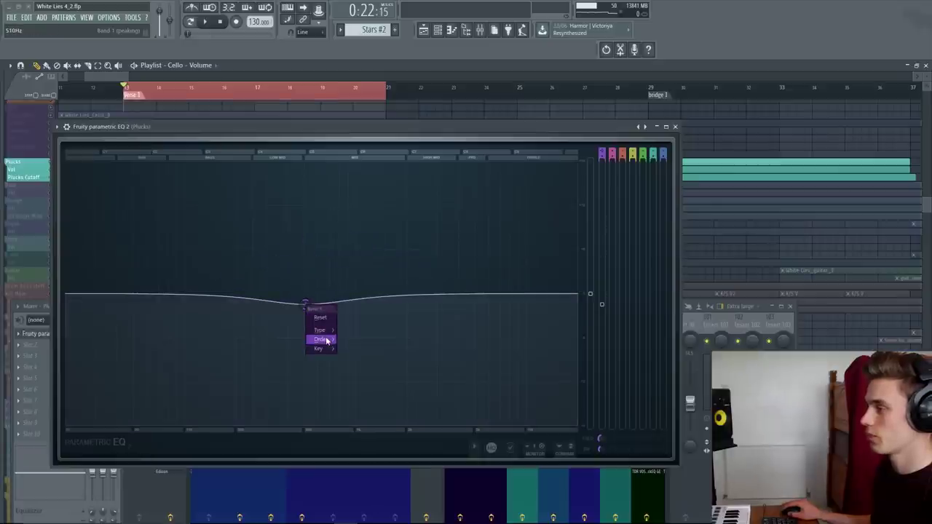
left_click(362, 395)
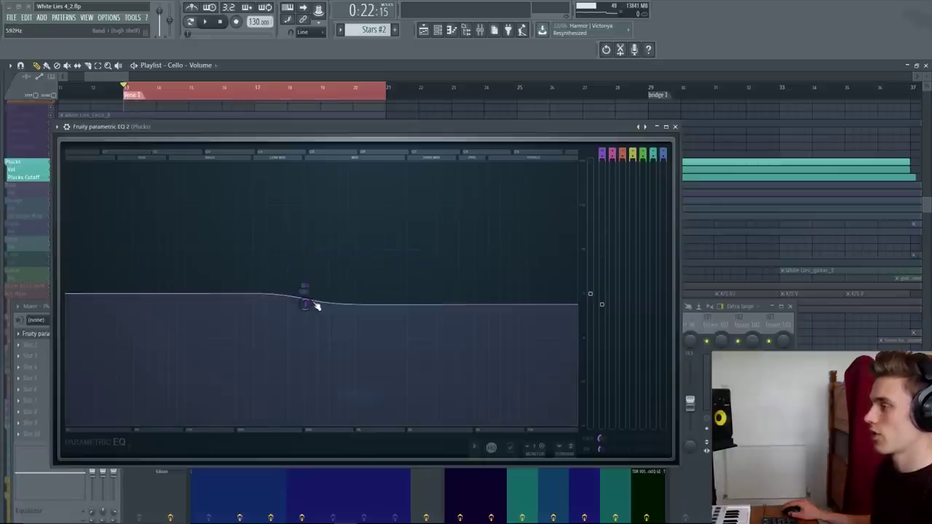
left_click_drag(310, 304, 387, 264)
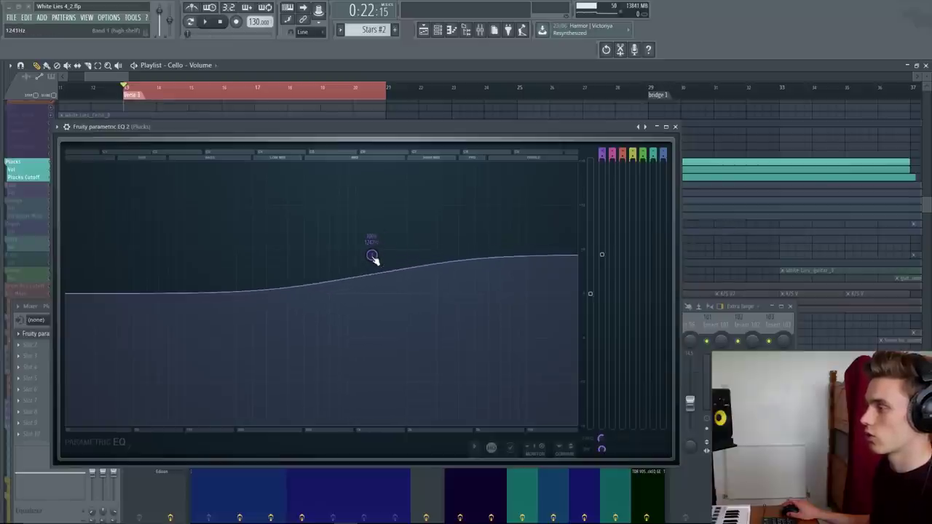
left_click_drag(371, 255, 368, 275)
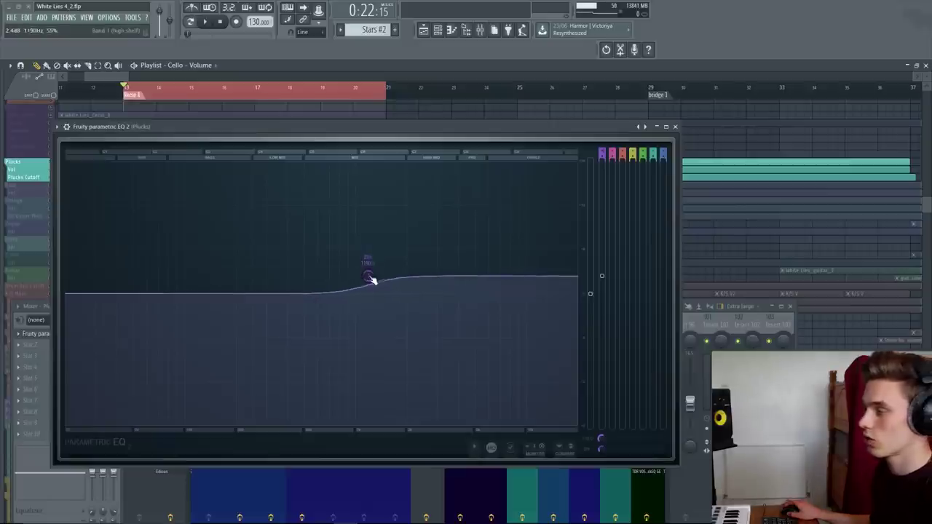
left_click_drag(372, 278, 370, 246)
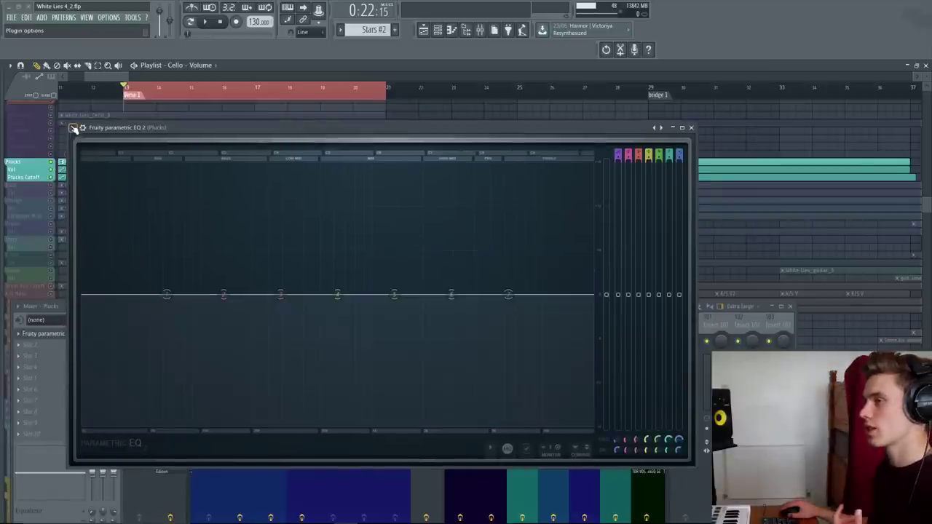
- Reset the EQ to its Default preset and reposition its window
left_click(74, 129)
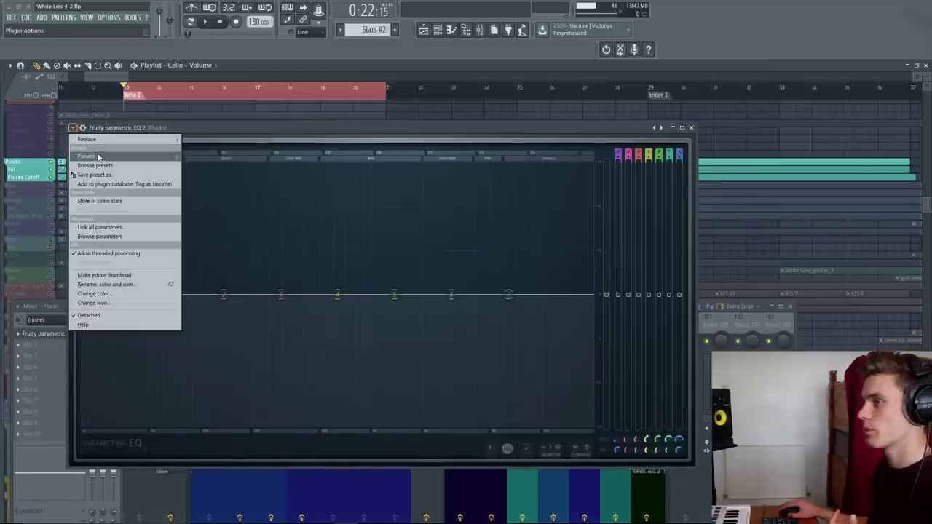
left_click(199, 165)
left_click_drag(255, 128, 255, 114)
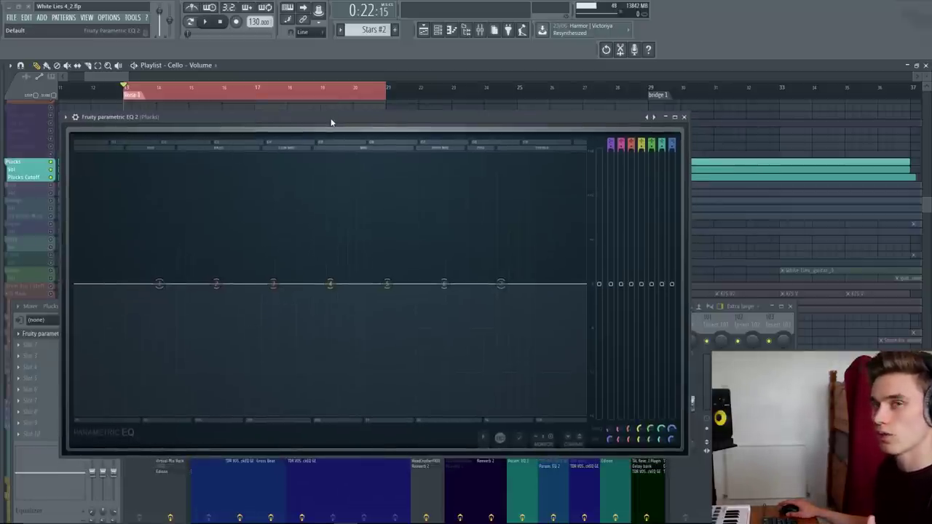
mouse_move(330, 122)
left_mouse_down()
mouse_move(320, 124)
mouse_move(350, 156)
mouse_move(343, 167)
mouse_move(379, 168)
mouse_move(316, 203)
mouse_move(307, 127)
mouse_move(338, 169)
mouse_move(332, 153)
mouse_move(337, 222)
mouse_move(329, 116)
mouse_move(334, 125)
left_mouse_up()
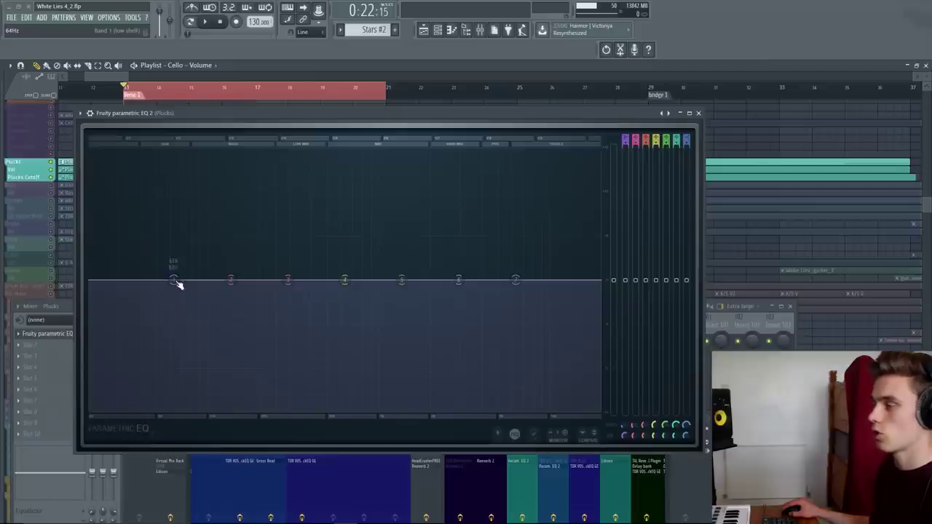
- Pull band 1 into a deep low cut, lower band 5 below 0 dB, and hide the spectrum
left_click_drag(174, 284, 329, 409)
left_click(207, 22)
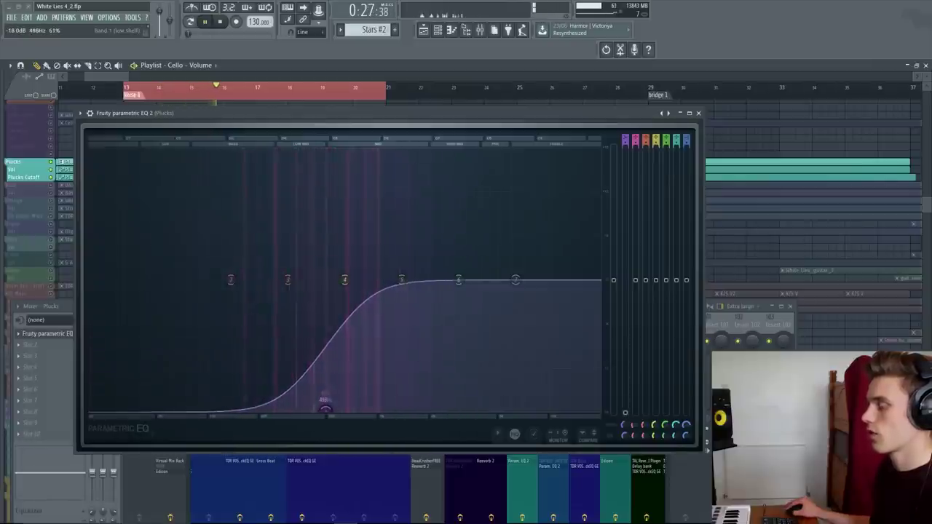
scroll(328, 414, "up", 5)
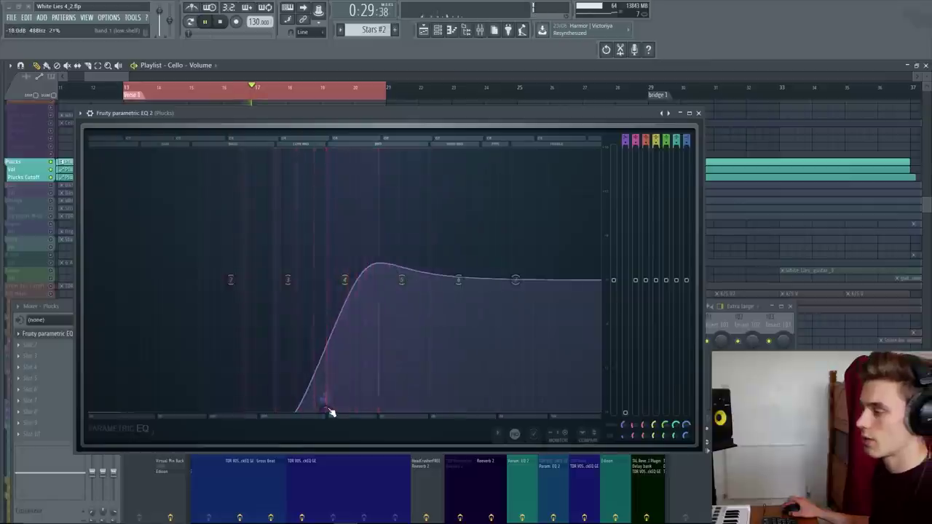
left_click_drag(341, 271, 337, 318)
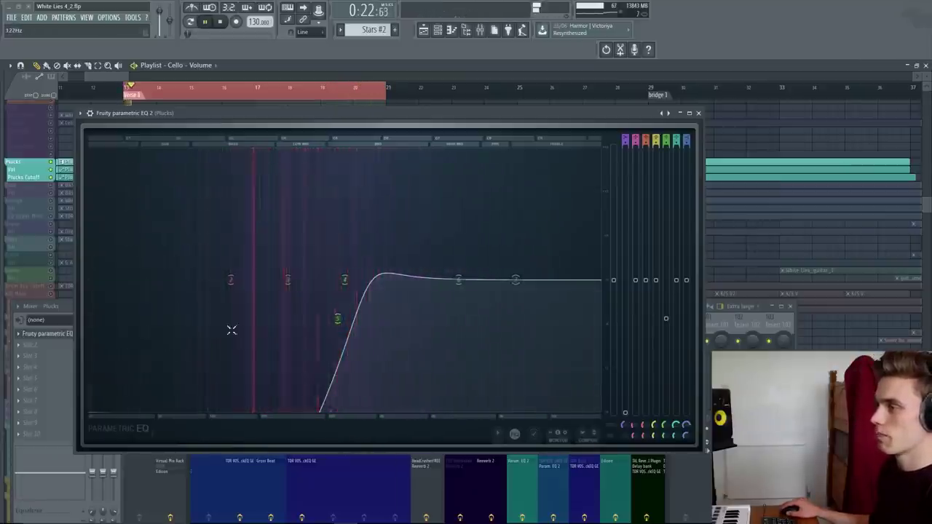
left_click(569, 440)
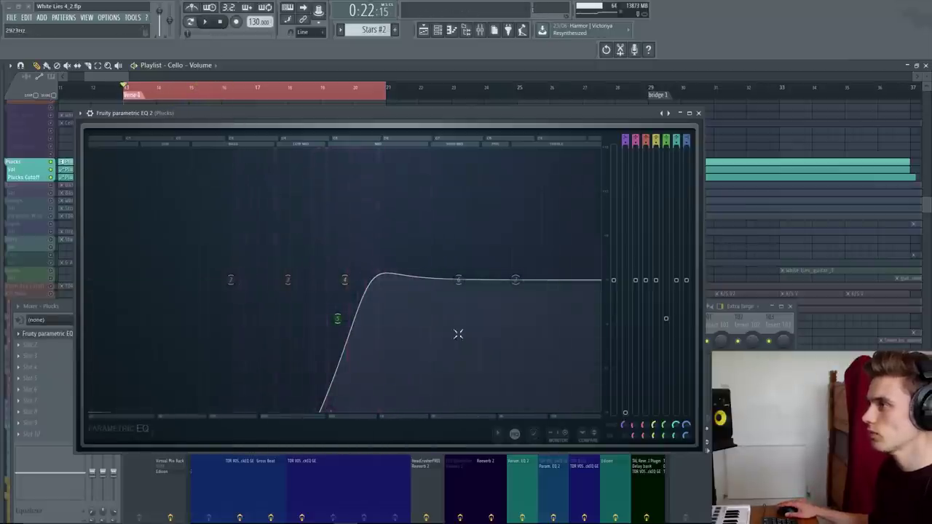
- In the spare A/B state, make band 1 a steeper high-pass around 666 Hz
left_click(595, 437)
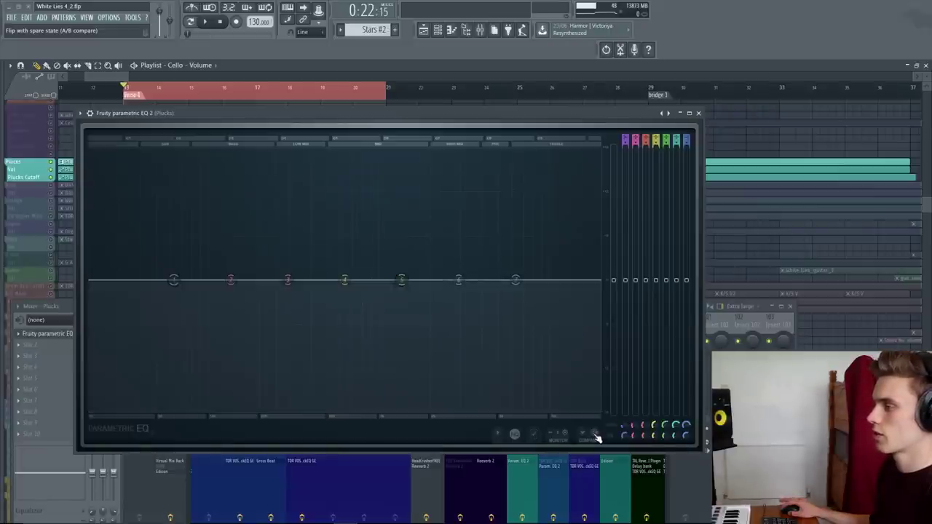
right_click(174, 281)
mouse_move(193, 312)
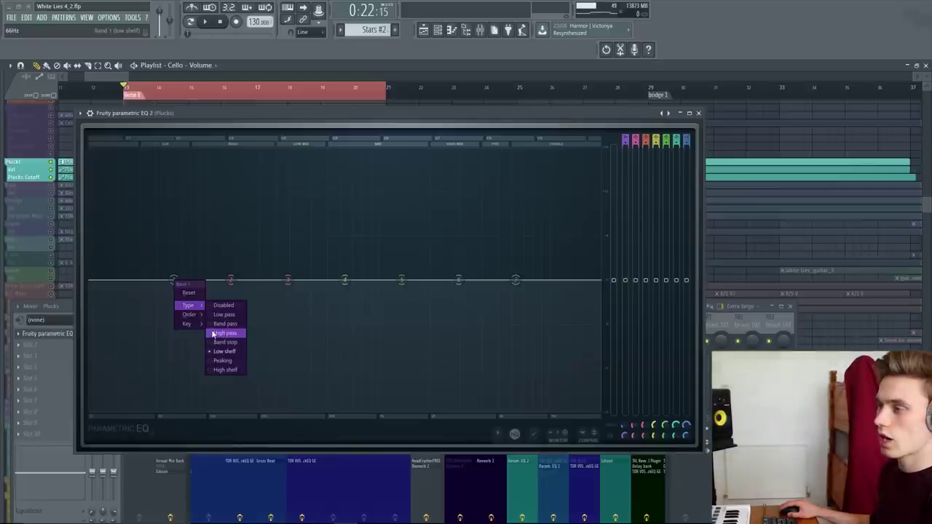
left_click(213, 334)
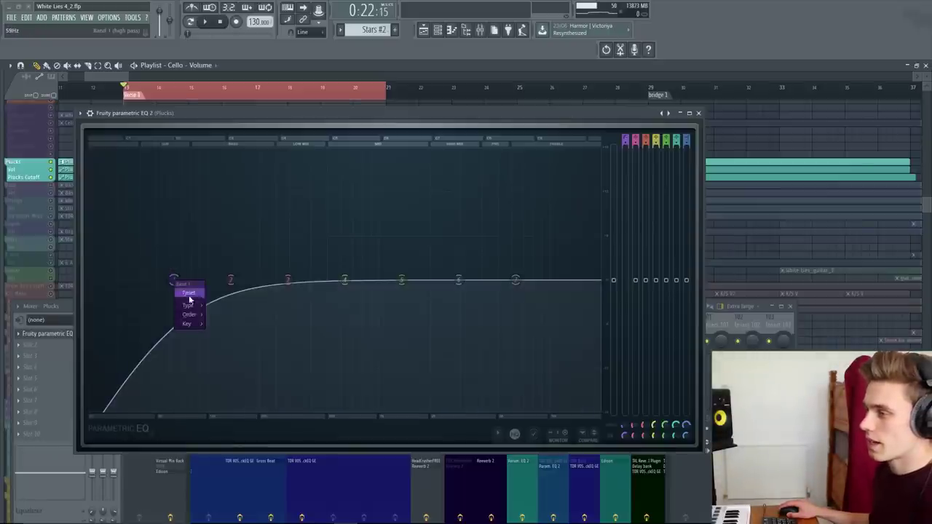
mouse_move(191, 306)
left_click(221, 314)
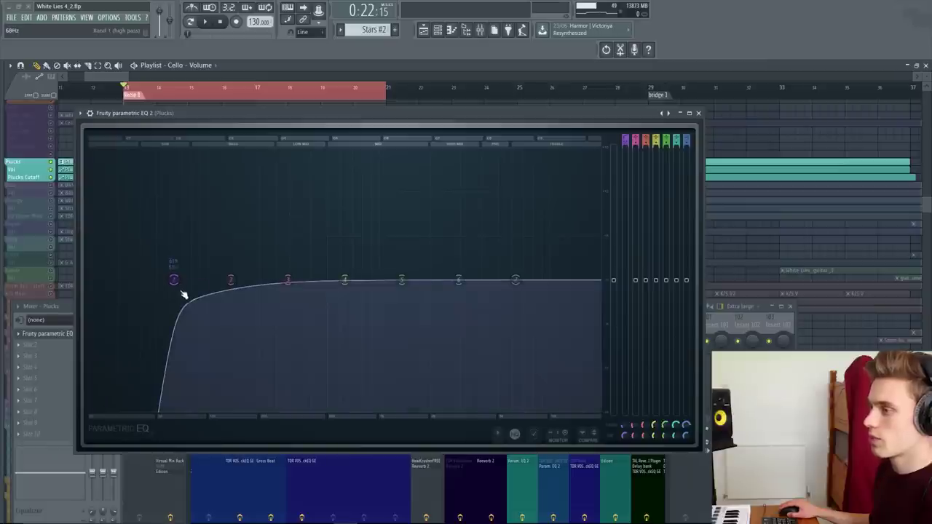
left_click_drag(174, 279, 347, 280)
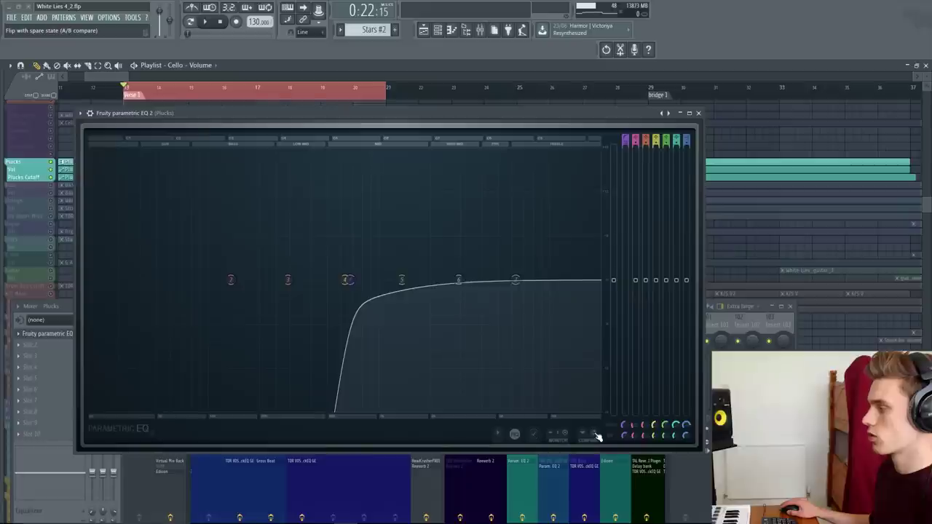
- Fine-tune the high-pass cutoff to about 604 Hz
left_click(597, 437)
left_click_drag(329, 400, 319, 404)
left_click(590, 434)
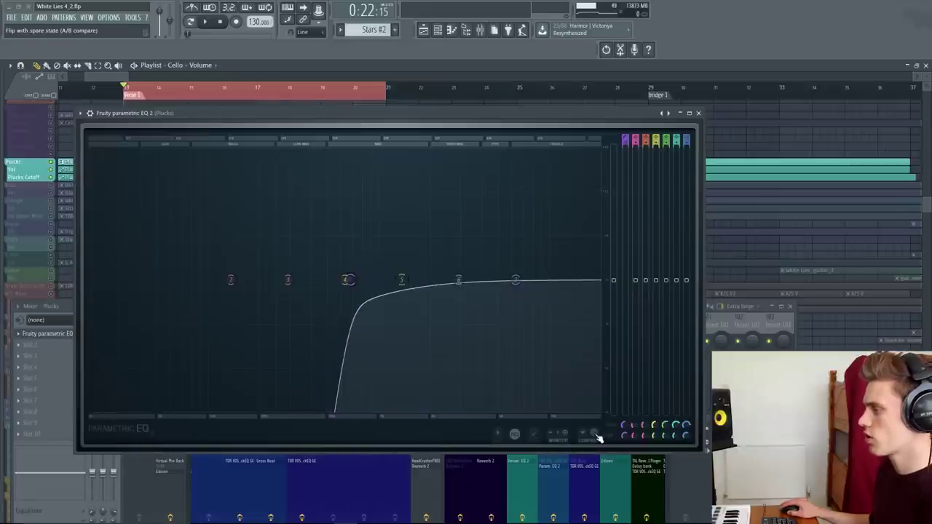
left_click_drag(348, 280, 340, 299)
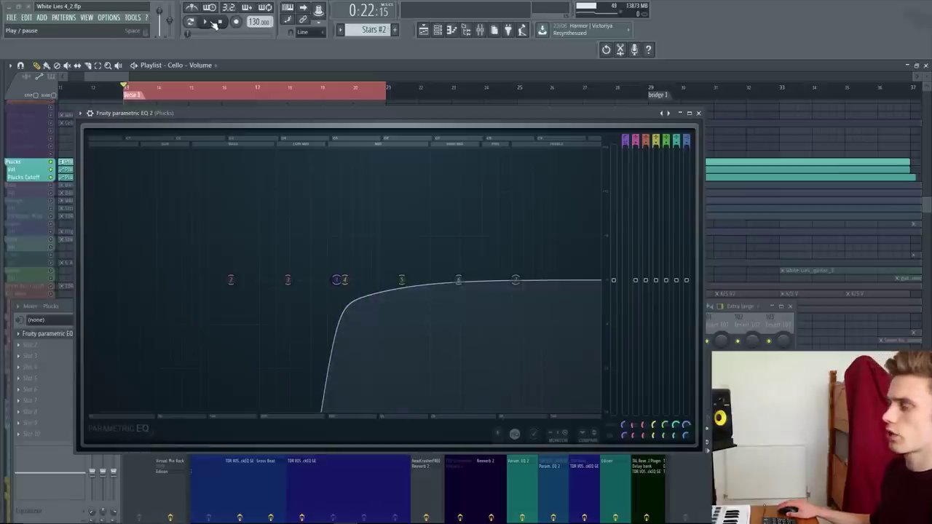
- Play the song and compare the A/B states, ending on the low-shelf version
key("space")
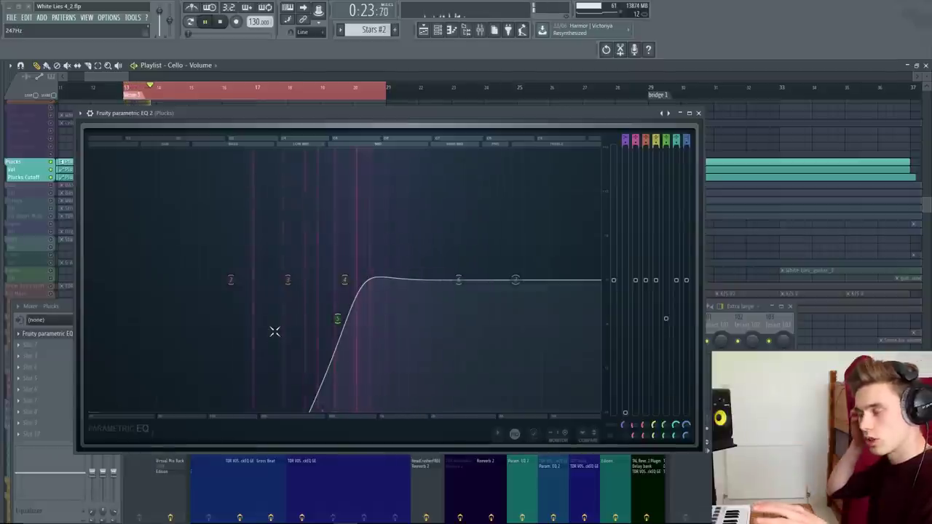
left_click(596, 433)
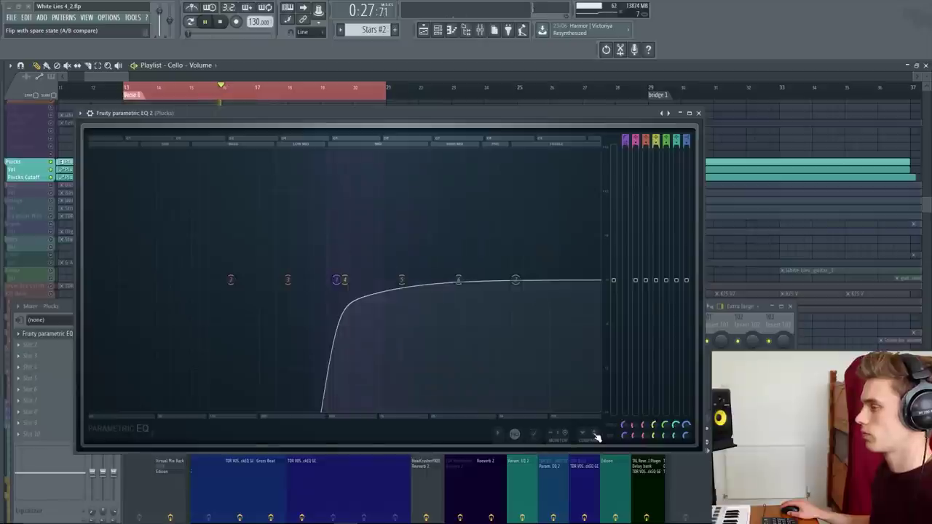
left_click(596, 434)
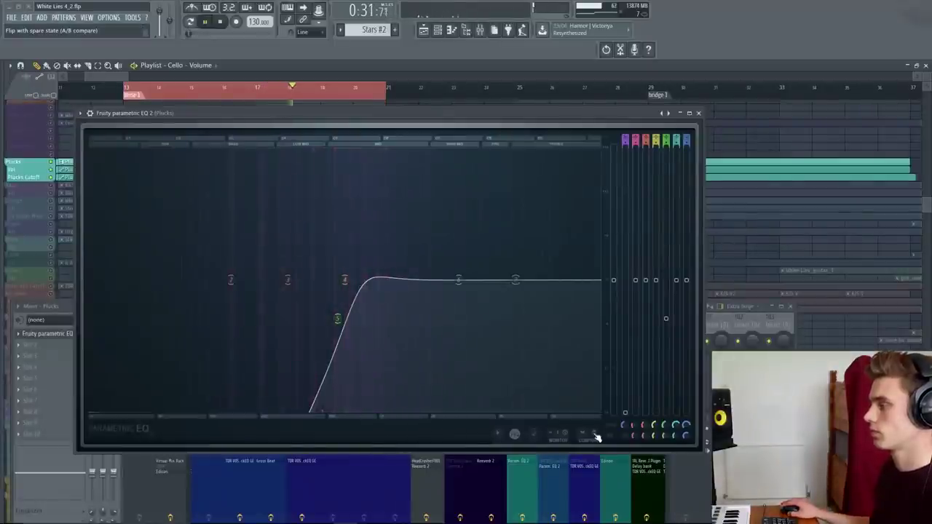
left_click(596, 435)
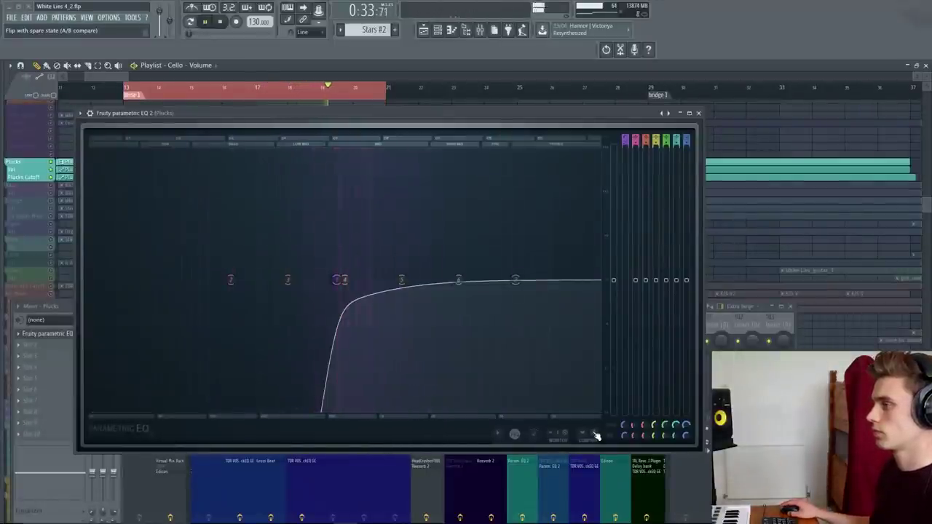
key("space")
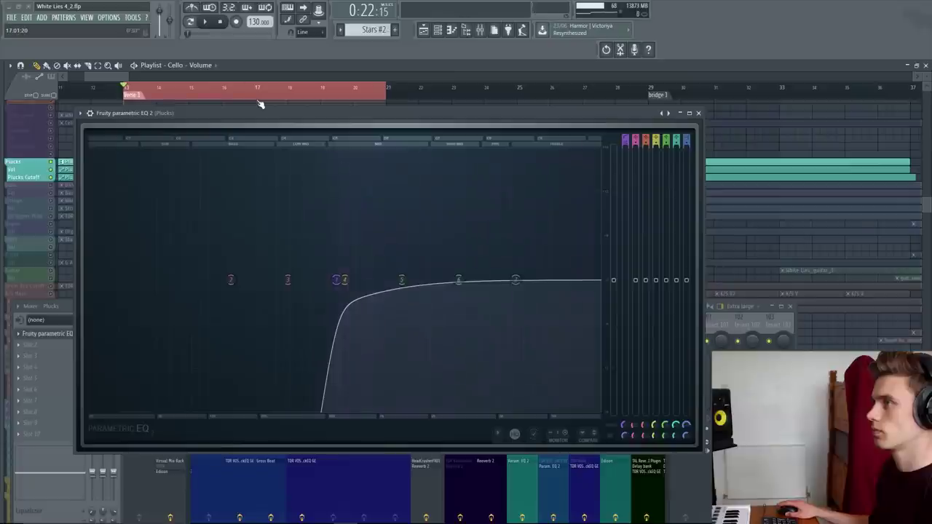
left_click(596, 435)
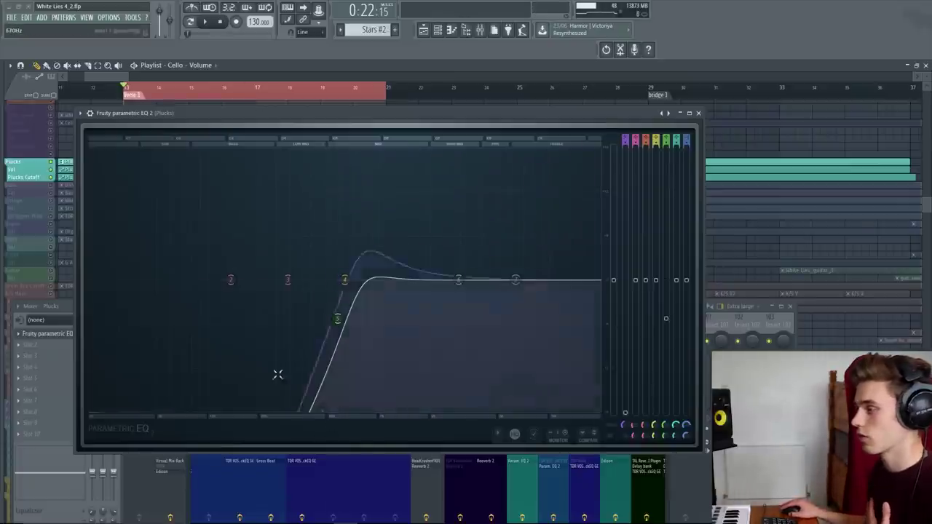
- Reset the Plucks EQ to a flat curve and set band 1's low shelf to 122 Hz, -9.6 dB
left_click(80, 113)
mouse_move(103, 143)
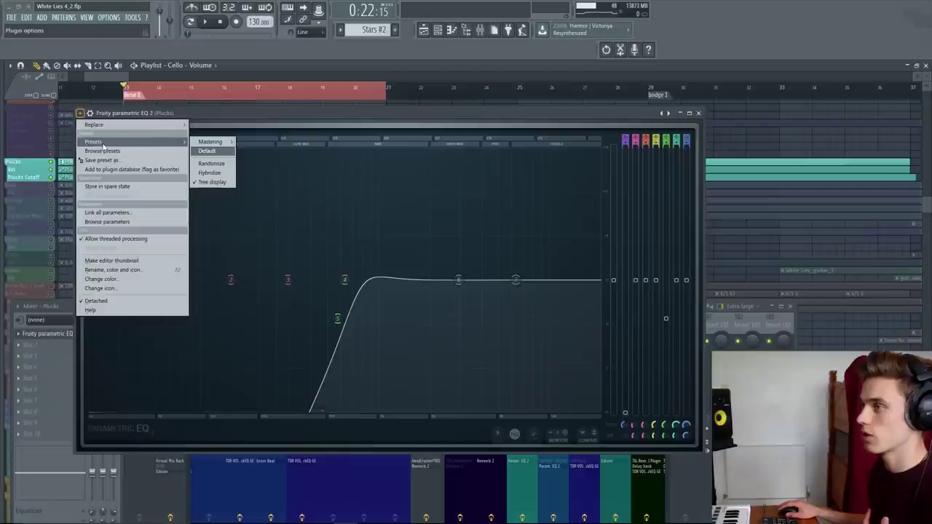
left_click(206, 150)
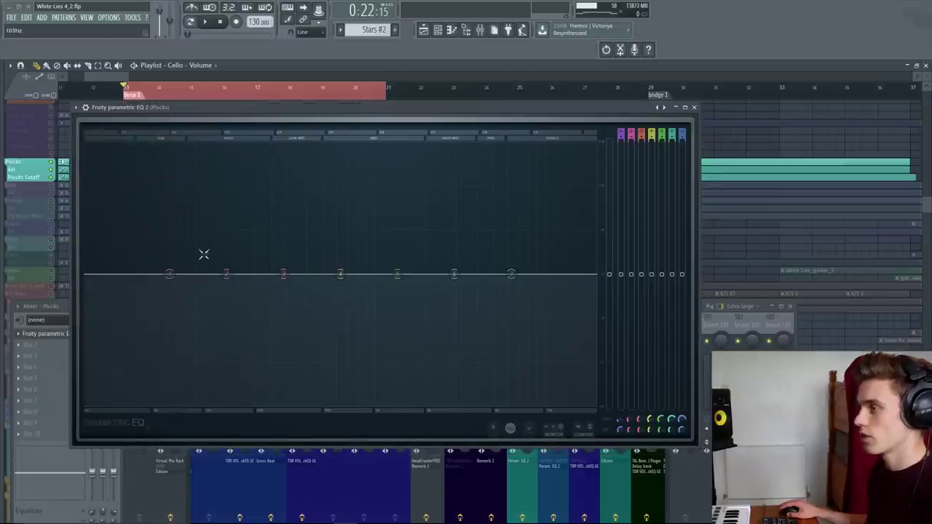
left_click_drag(169, 274, 138, 284)
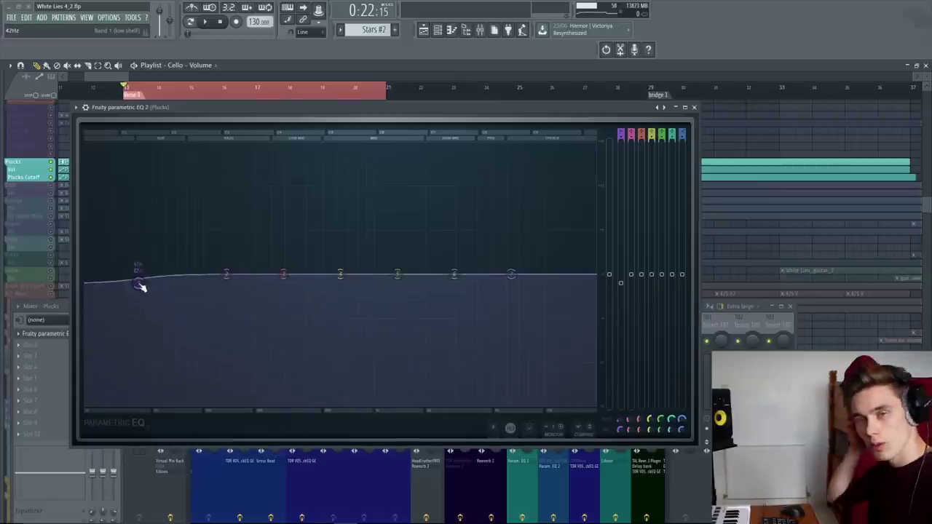
- Play the song while sweeping band 1's shelf to about 15 kHz, -18 dB, then down to 354 Hz
left_click(213, 22)
left_click_drag(137, 282, 588, 403)
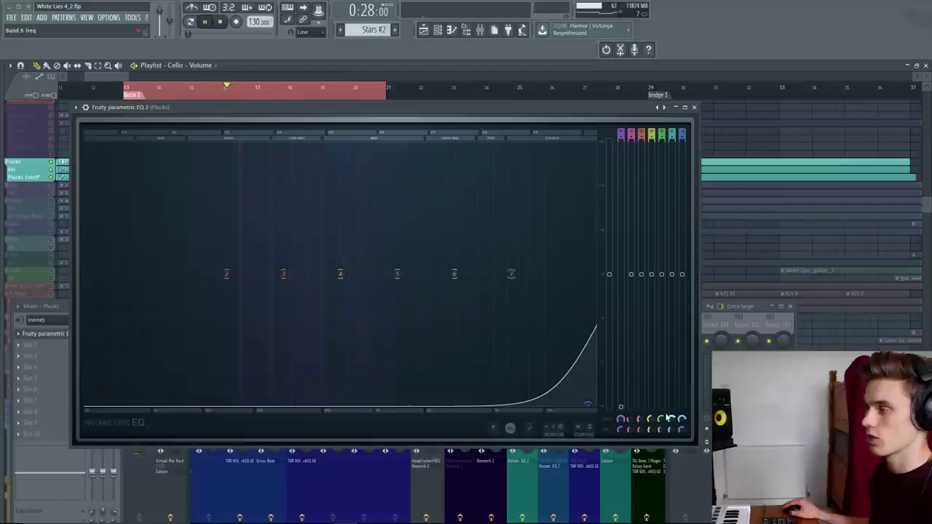
left_click_drag(586, 403, 409, 400)
- Switch band 1 to a high-pass filter, reposition its cutoff, and make the slope Steep 8
right_click(411, 407)
mouse_move(427, 432)
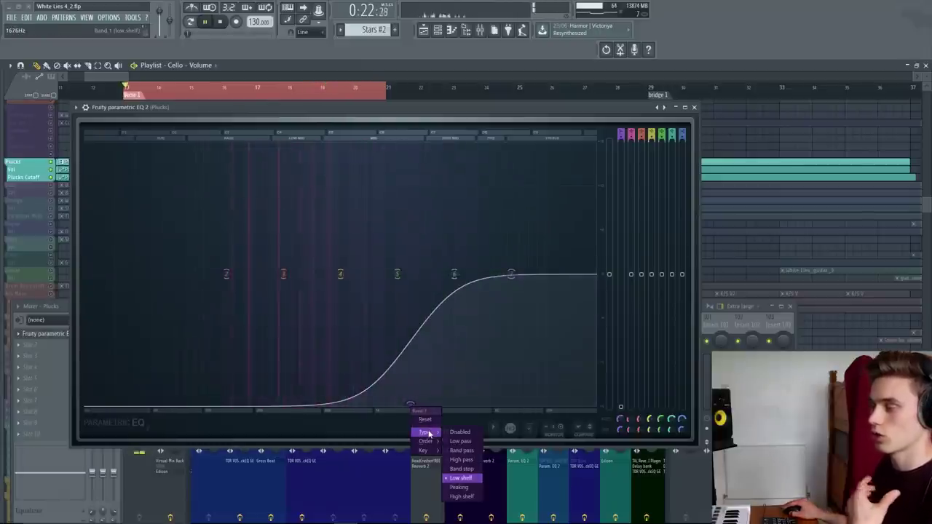
left_click(461, 460)
left_click_drag(410, 404, 258, 270)
right_click(582, 277)
left_click(628, 309)
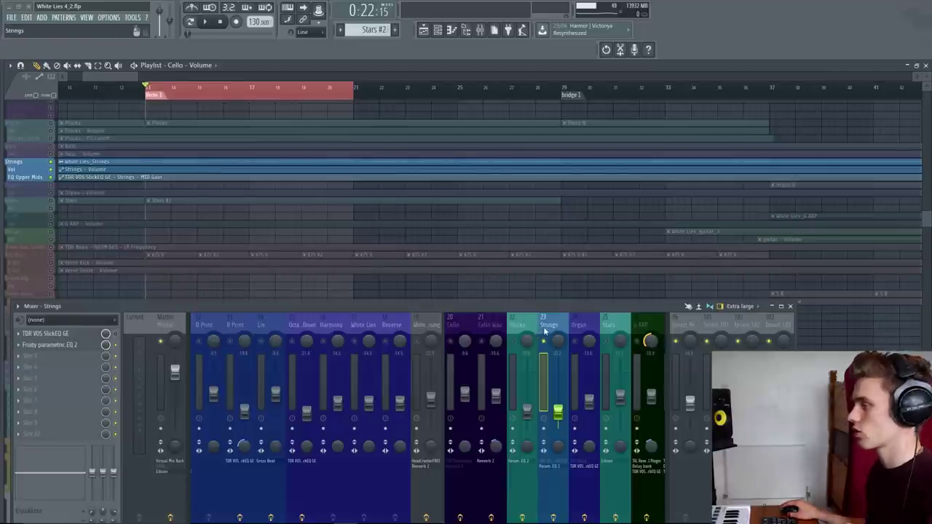
- Open the Strings track's Fruity Parametric EQ 2 and try band 5, leaving it nearly flat near 1326 Hz
left_click(81, 346)
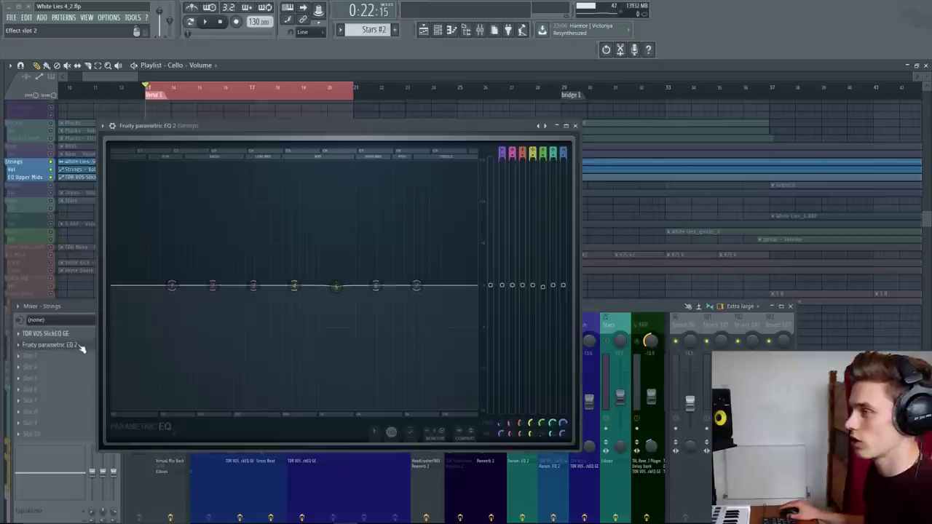
mouse_move(364, 128)
left_mouse_down()
mouse_move(345, 113)
mouse_move(349, 126)
left_mouse_up()
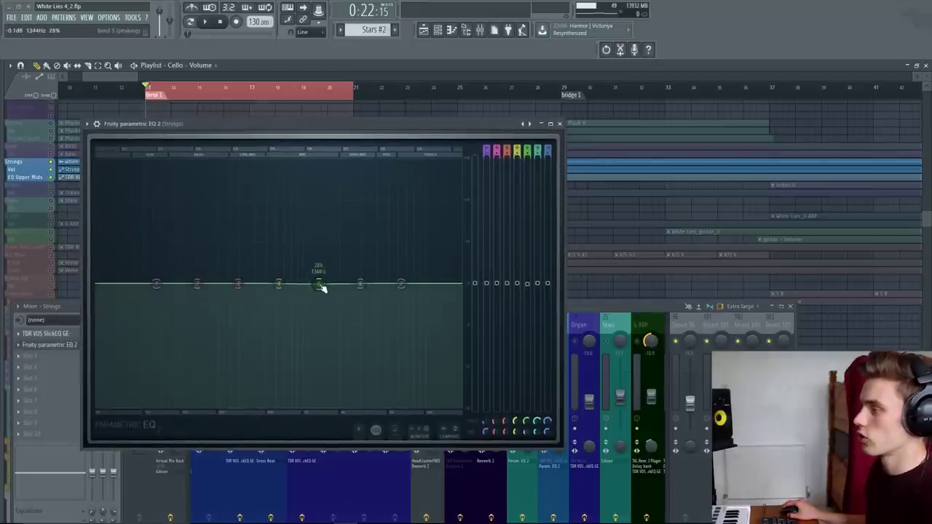
mouse_move(322, 288)
left_mouse_down()
mouse_move(321, 256)
mouse_move(322, 315)
mouse_move(318, 294)
mouse_move(196, 313)
mouse_move(310, 298)
mouse_move(327, 316)
mouse_move(230, 326)
mouse_move(202, 364)
mouse_move(220, 276)
mouse_move(224, 284)
mouse_move(227, 213)
mouse_move(347, 229)
mouse_move(239, 218)
mouse_move(316, 232)
mouse_move(297, 295)
mouse_move(312, 280)
left_mouse_up()
scroll(321, 256, "down", 3)
scroll(206, 371, "down", 2)
scroll(208, 371, "up", 4)
scroll(209, 354, "up", 3)
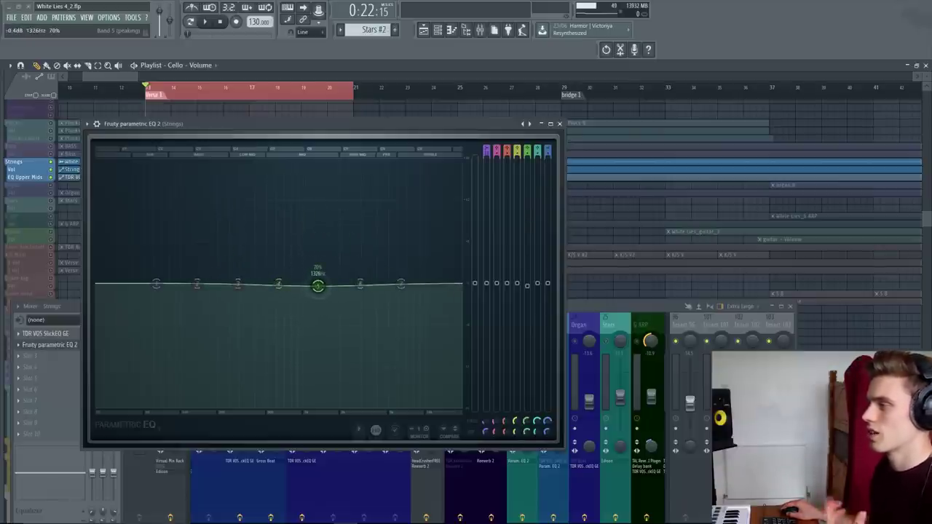
- Zero band 5, start playback, and pull band 5 down into a narrowed cut
left_click_drag(320, 287, 319, 283)
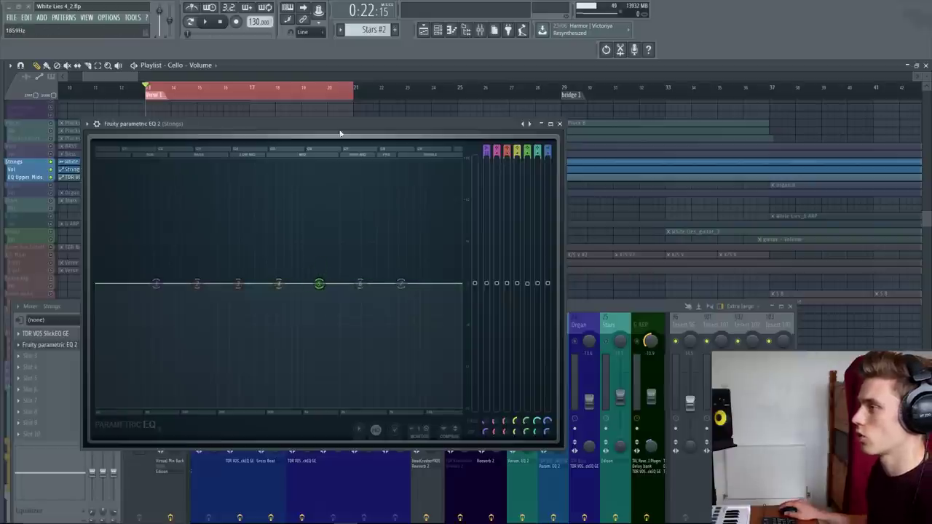
left_click_drag(339, 125, 337, 157)
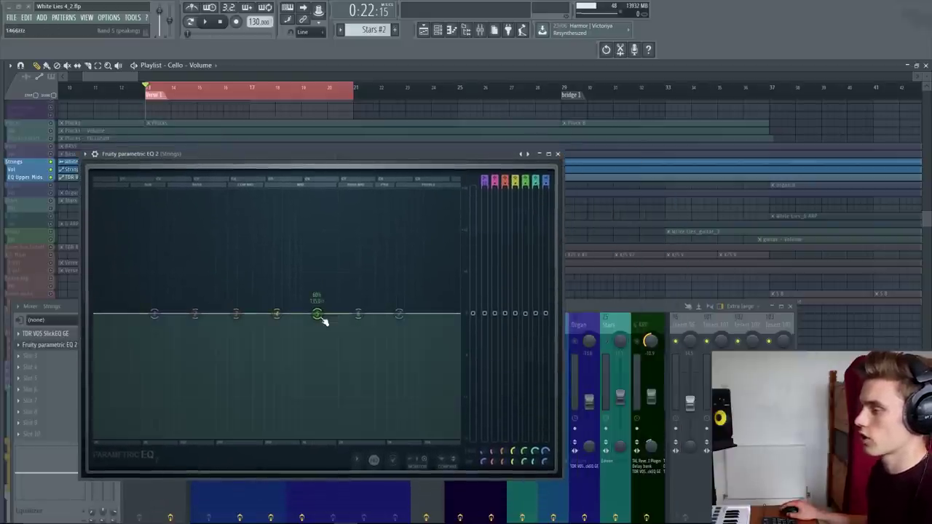
key("space")
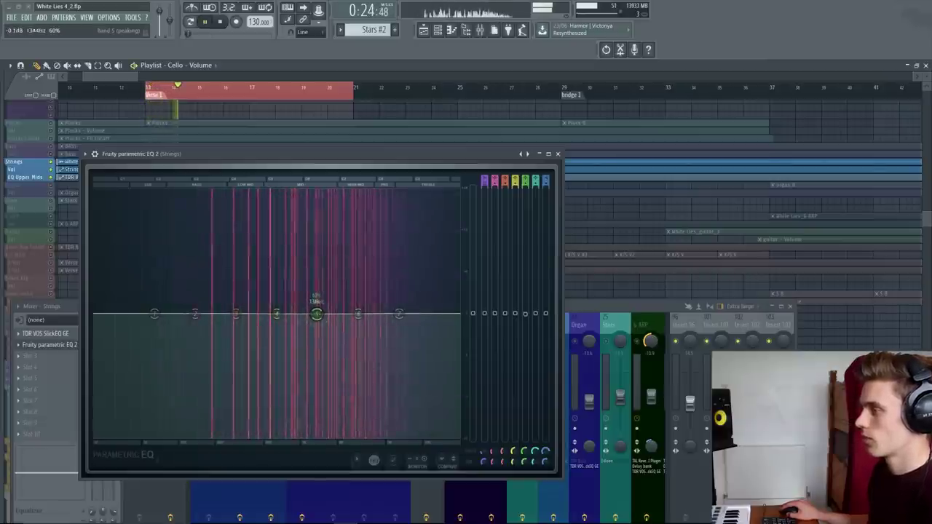
left_click_drag(318, 317, 333, 347)
scroll(332, 350, "down", 5)
- Restart playback, deepen band 5's cut near 283 Hz, then stop playback
key("space")
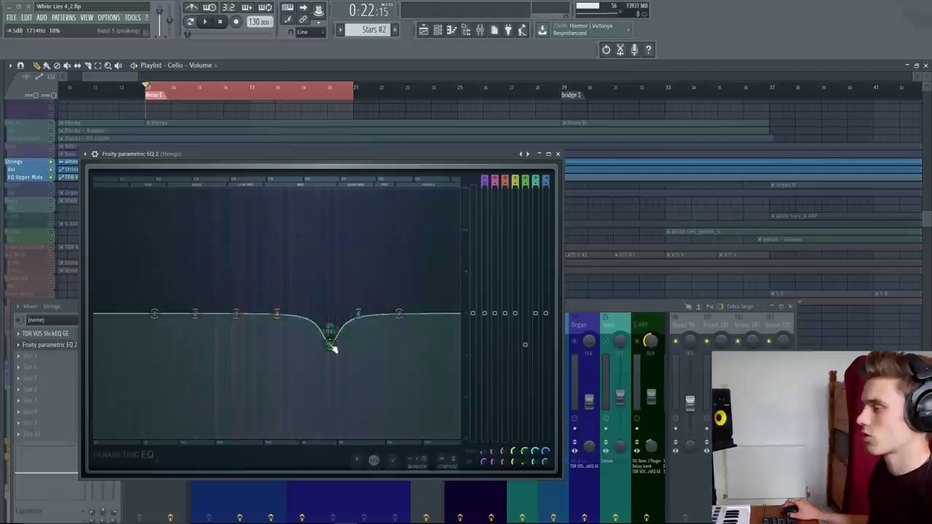
key("space")
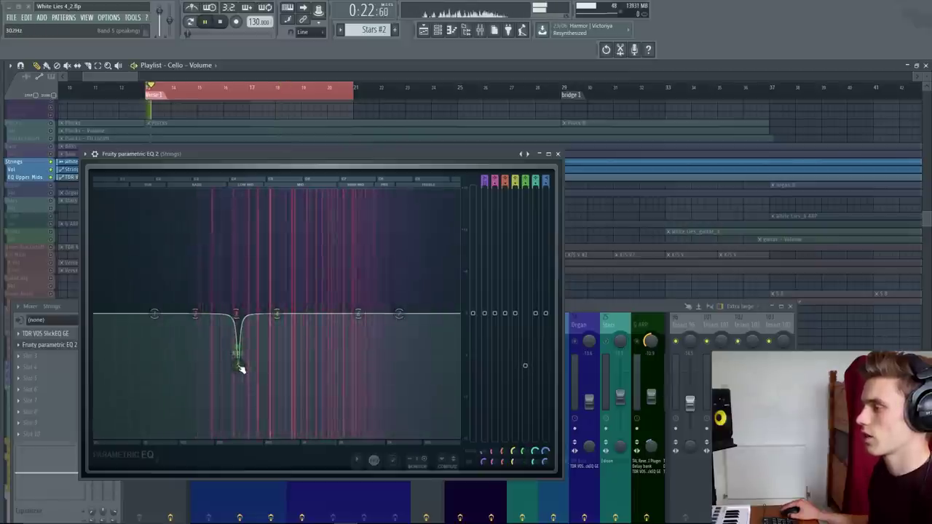
left_click_drag(241, 370, 246, 431)
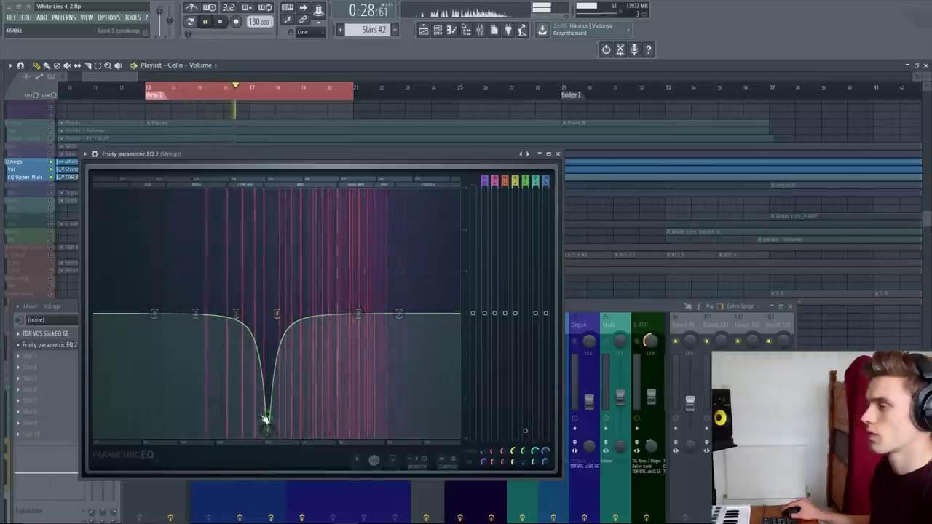
key("space")
left_click_drag(256, 156, 282, 151)
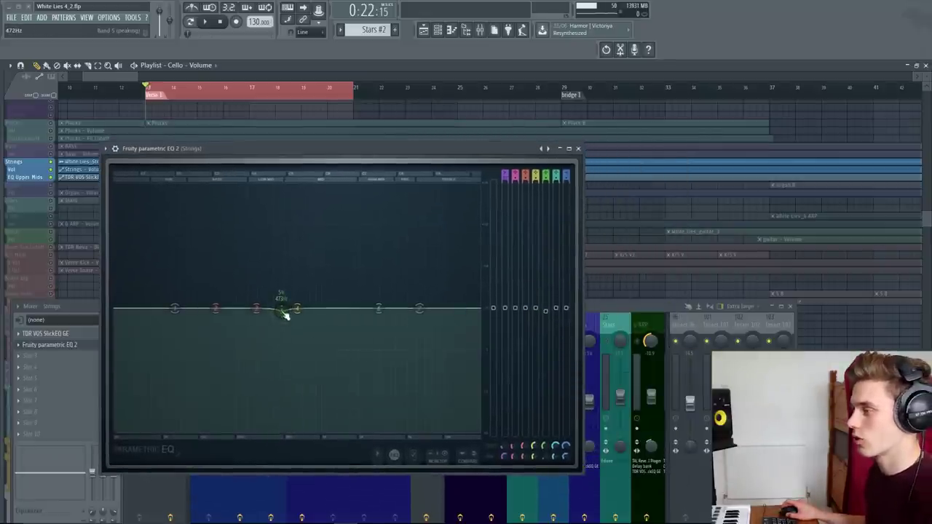
- During playback push band 5 up into a boost, widen it, then stop playback
key("space")
left_click_drag(283, 314, 355, 306)
scroll(318, 250, "down", 5)
scroll(349, 260, "down", 3)
key("space")
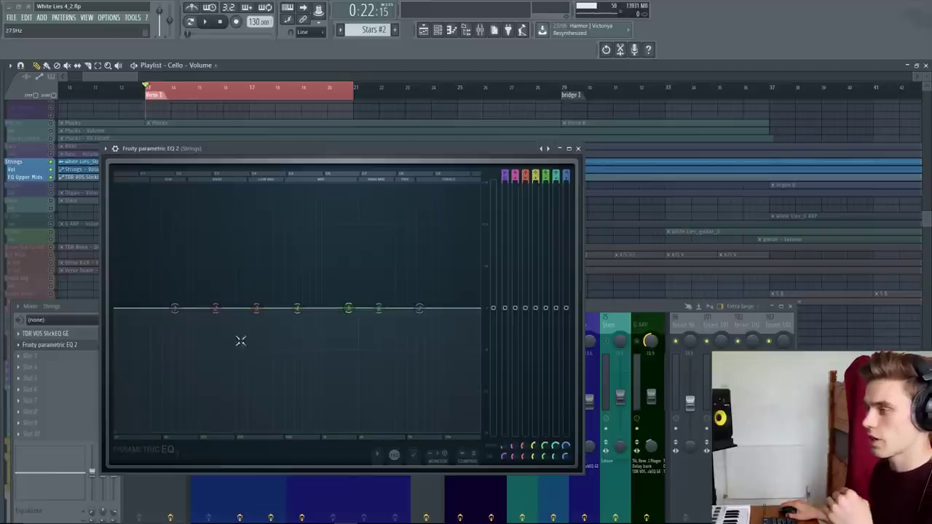
- Raise band 2 into a narrow peak, then pull it down into a deep, widened notch
left_click_drag(216, 307, 214, 269)
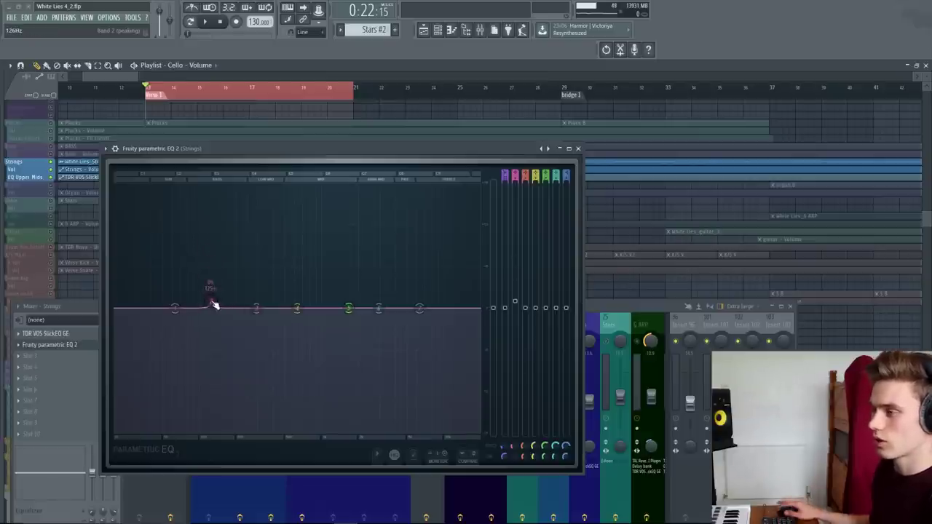
left_click_drag(210, 302, 209, 421)
scroll(212, 435, "down", 5)
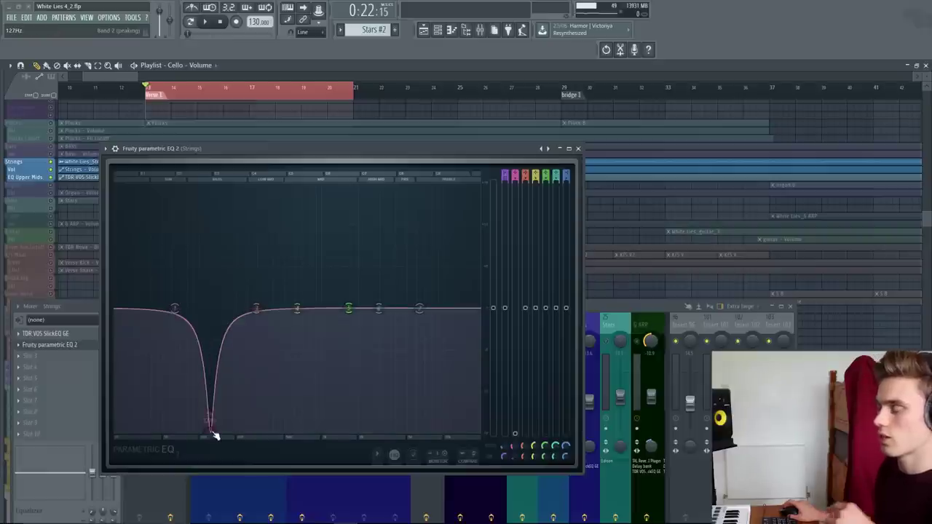
- Lift the highs with the band 7 high shelf, then flatten it back to 0 dB
left_click_drag(420, 307, 380, 293)
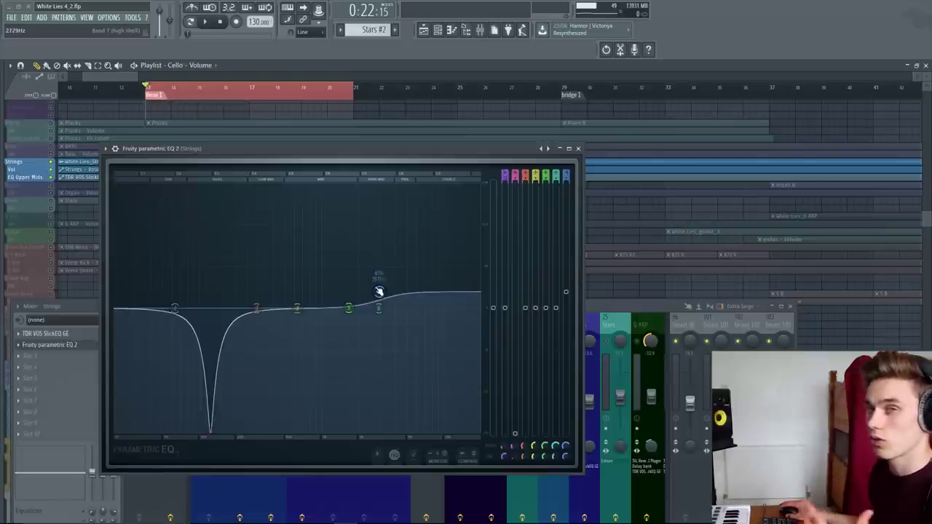
mouse_move(379, 291)
left_mouse_down()
mouse_move(376, 269)
mouse_move(381, 309)
left_mouse_up()
left_click_drag(297, 146, 295, 144)
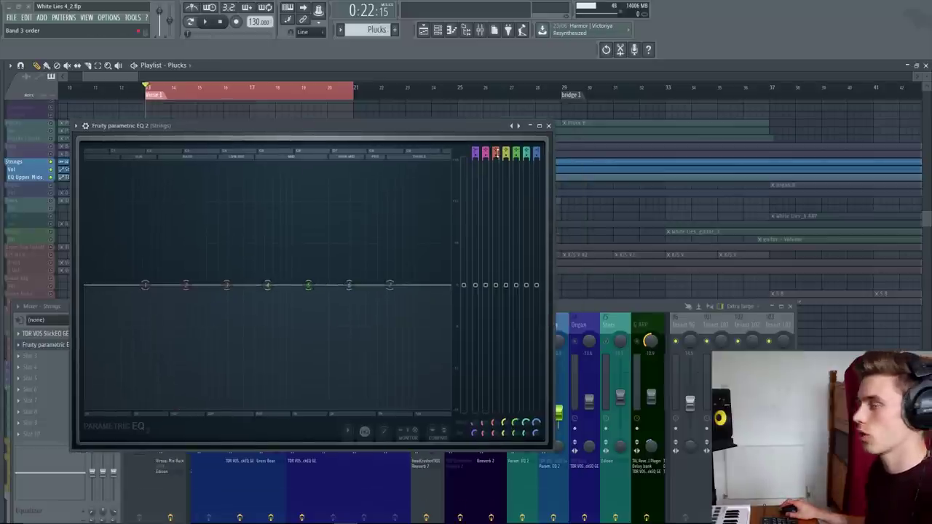
- Raise band 3, then scroll through band order and type settings until band 1 is a steep high-pass
left_click_drag(227, 285, 240, 228)
scroll(241, 227, "up", 2)
scroll(240, 227, "up", 3)
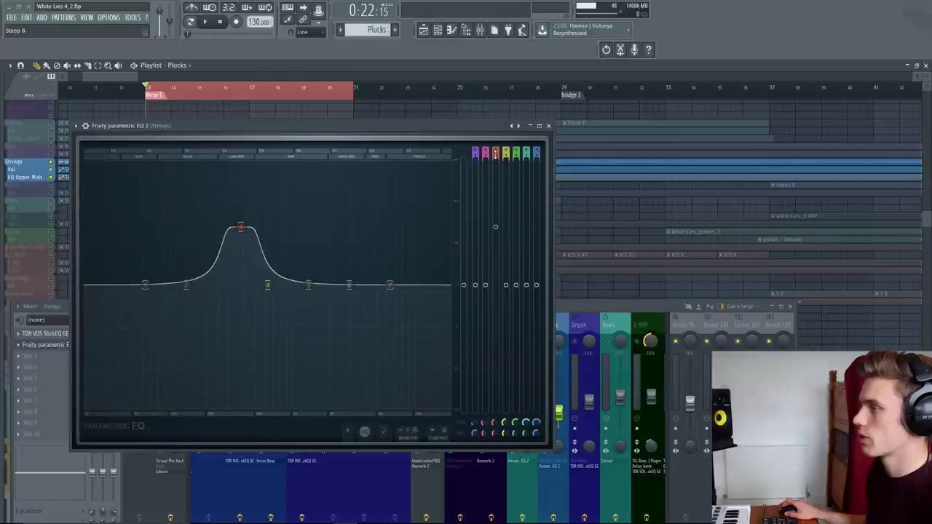
scroll(240, 227, "down", 3)
scroll(240, 227, "up", 3)
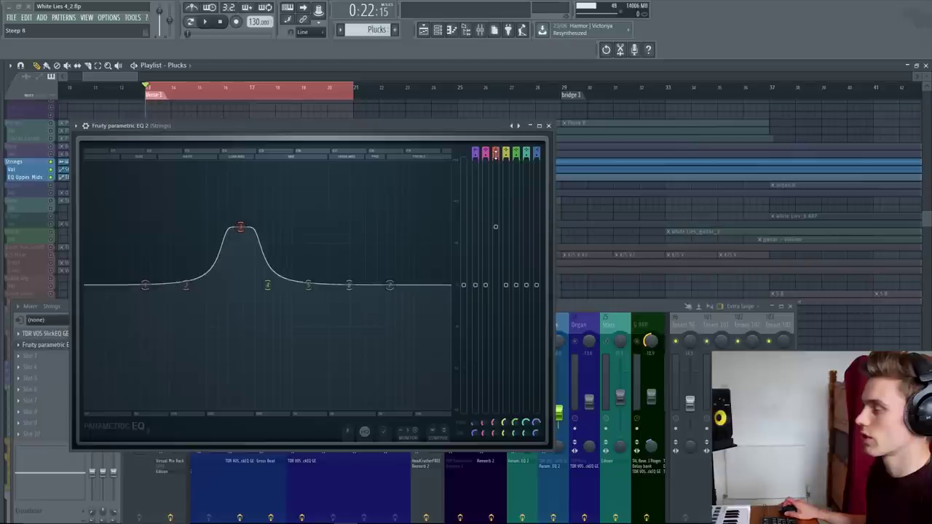
scroll(240, 227, "down", 4)
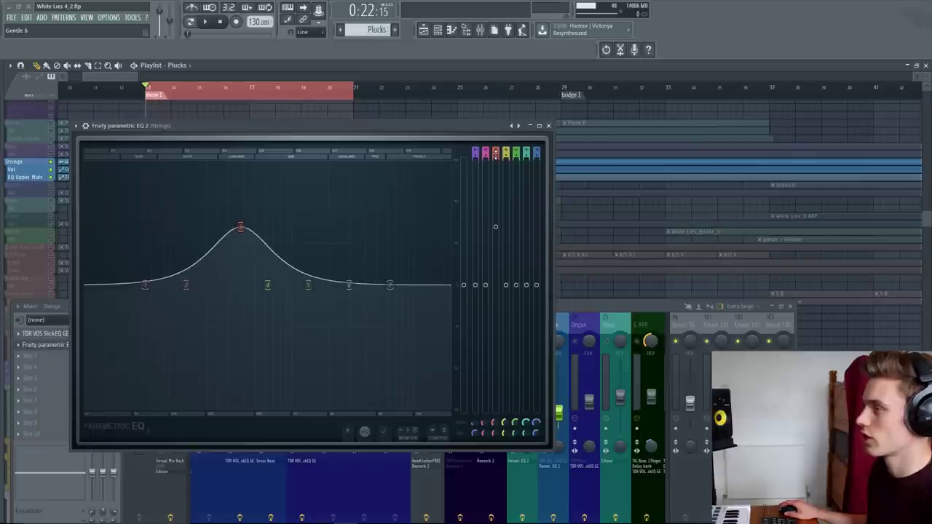
scroll(476, 154, "down", 2)
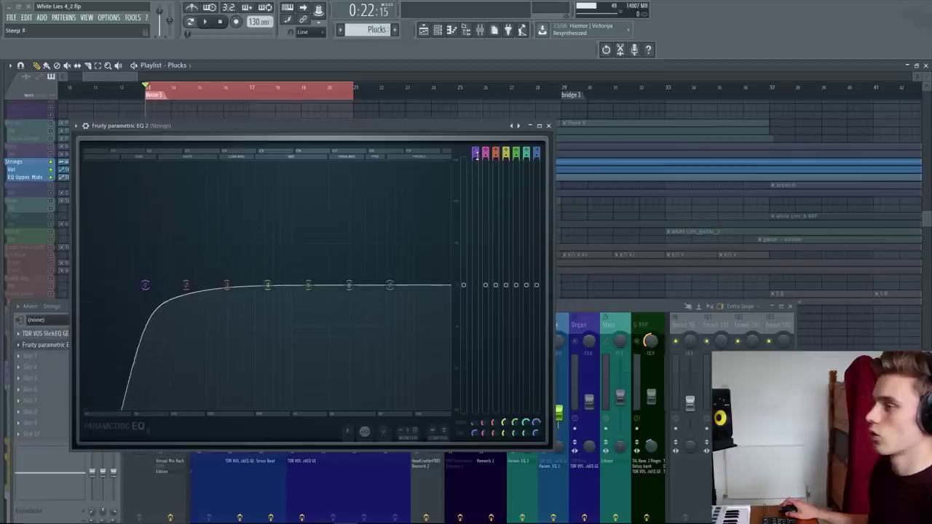
scroll(477, 154, "up", 4)
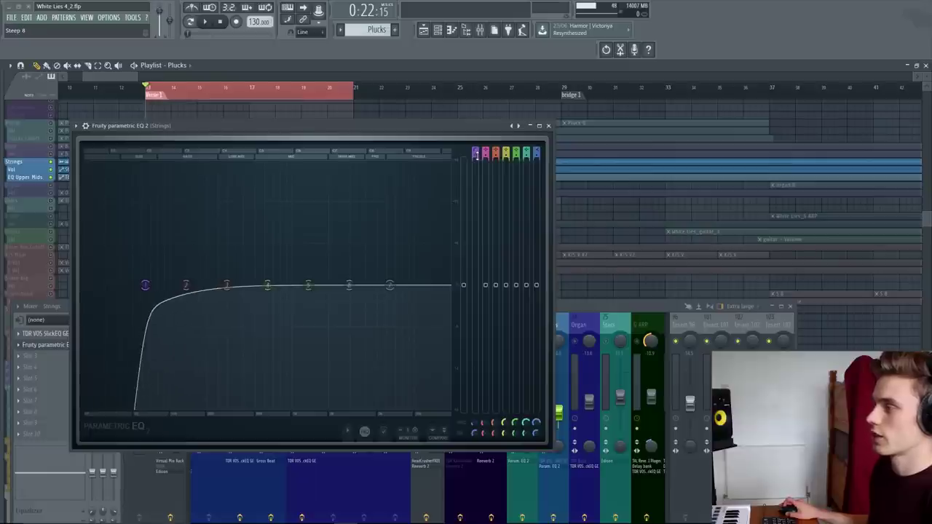
scroll(476, 155, "down", 3)
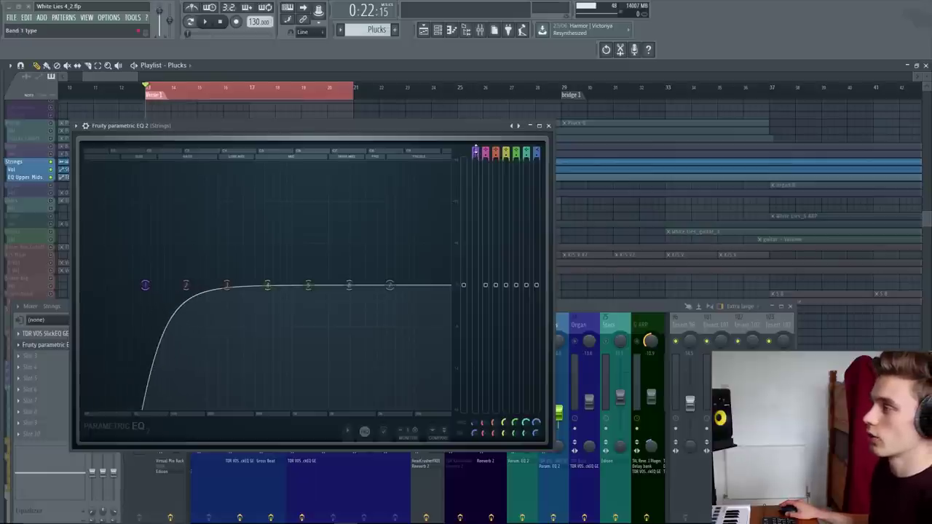
scroll(476, 154, "down", 4)
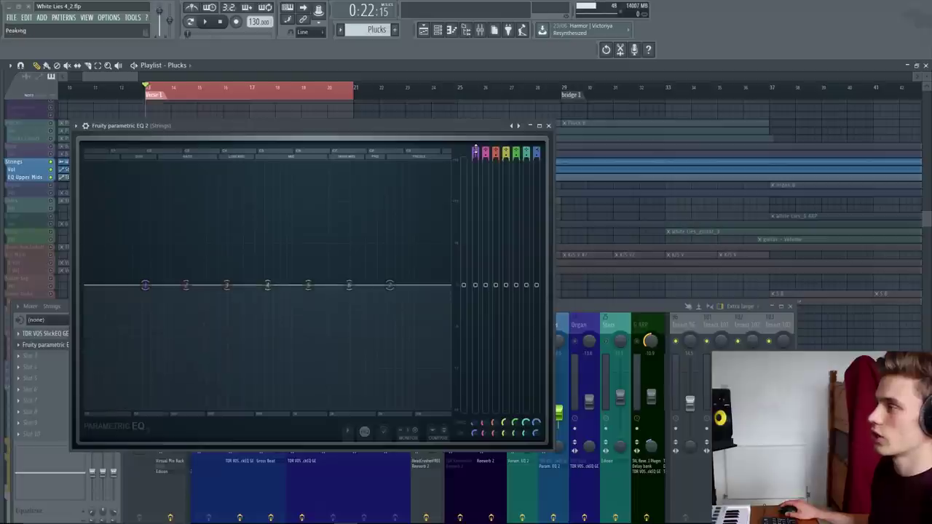
scroll(477, 154, "up", 4)
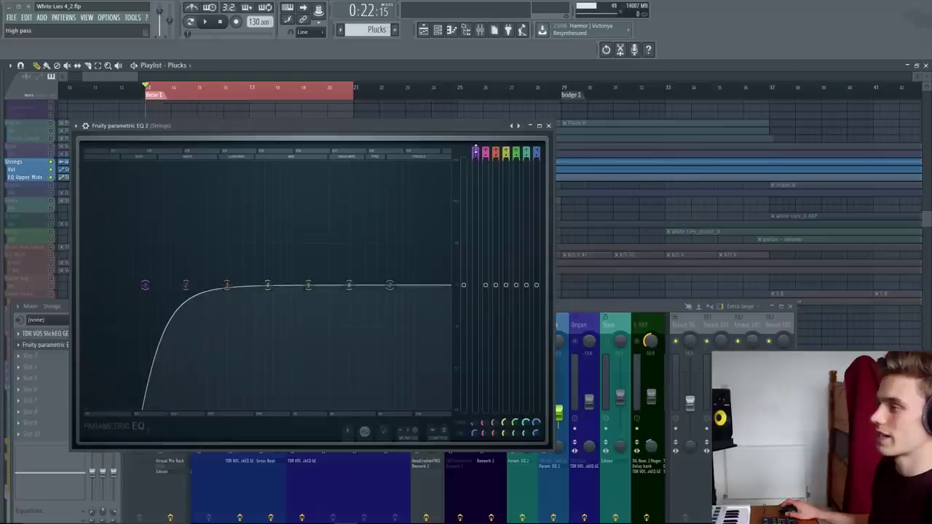
- Open band 2's filter options and dismiss the menu without changes
right_click(185, 285)
mouse_move(200, 311)
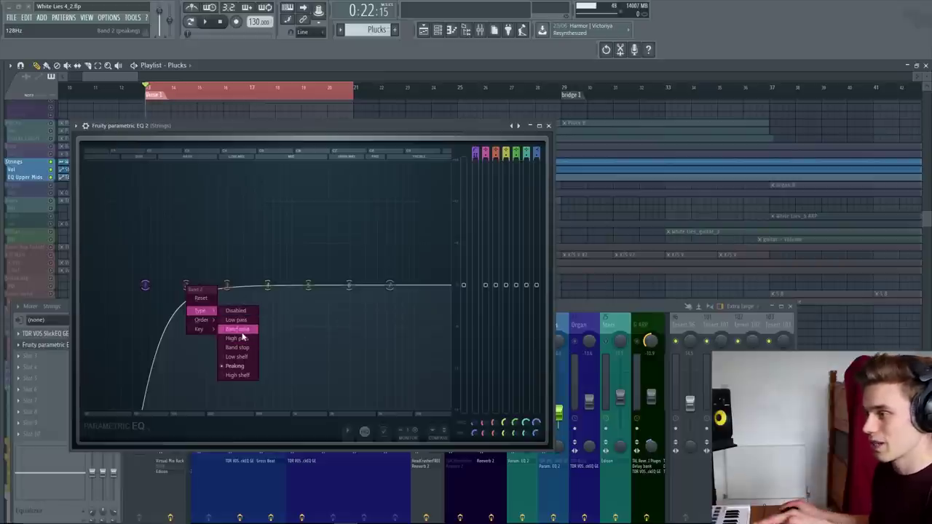
left_click(300, 310)
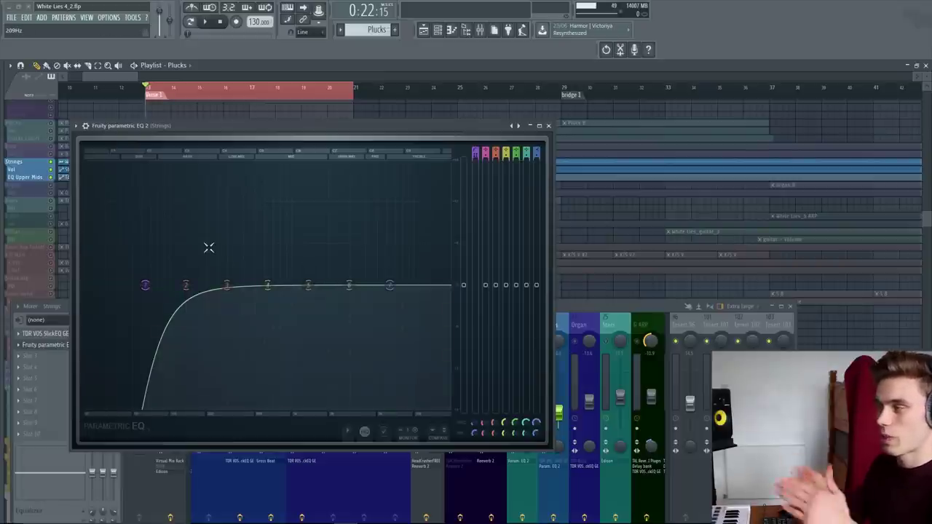